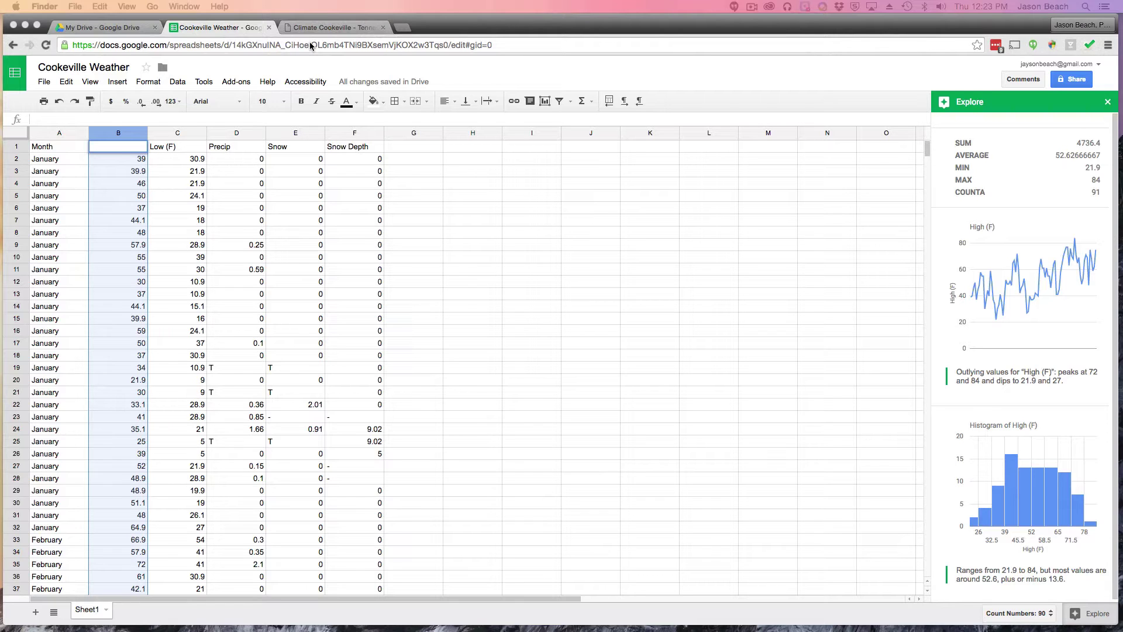
Review the Cookeville weather history page and the January, February and March rows in the spreadsheet.
click(311, 30)
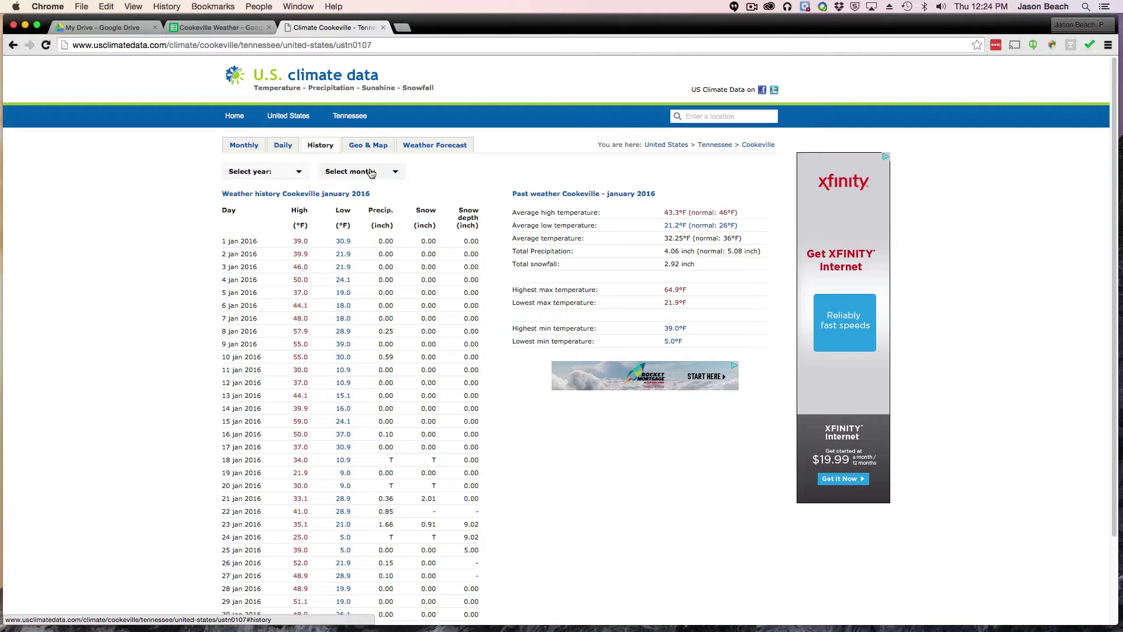
click(222, 30)
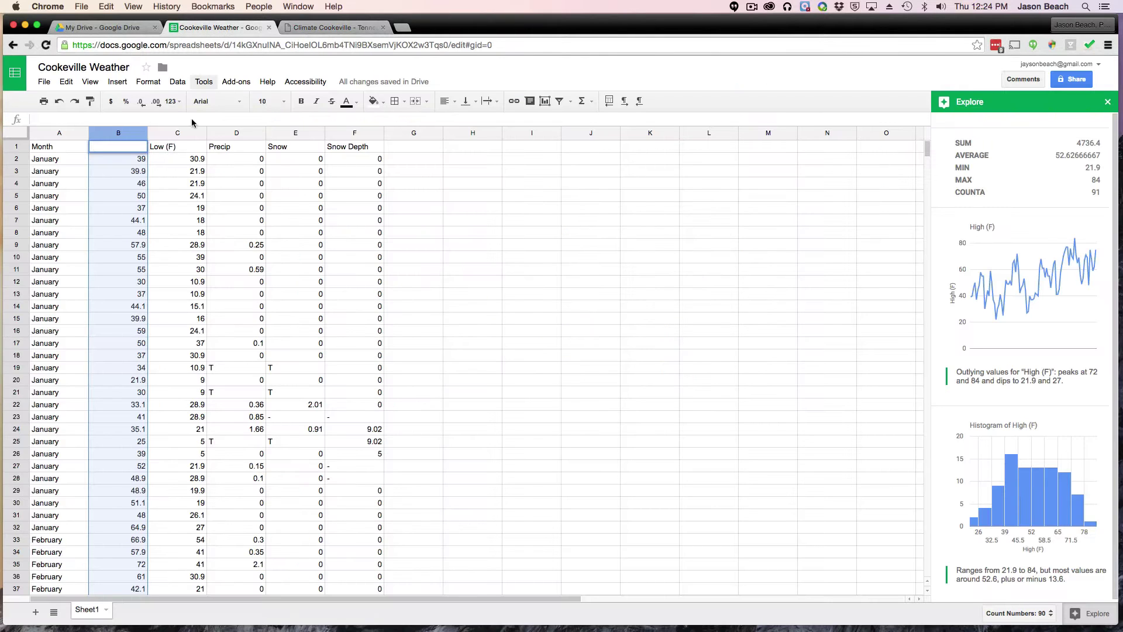
click(77, 159)
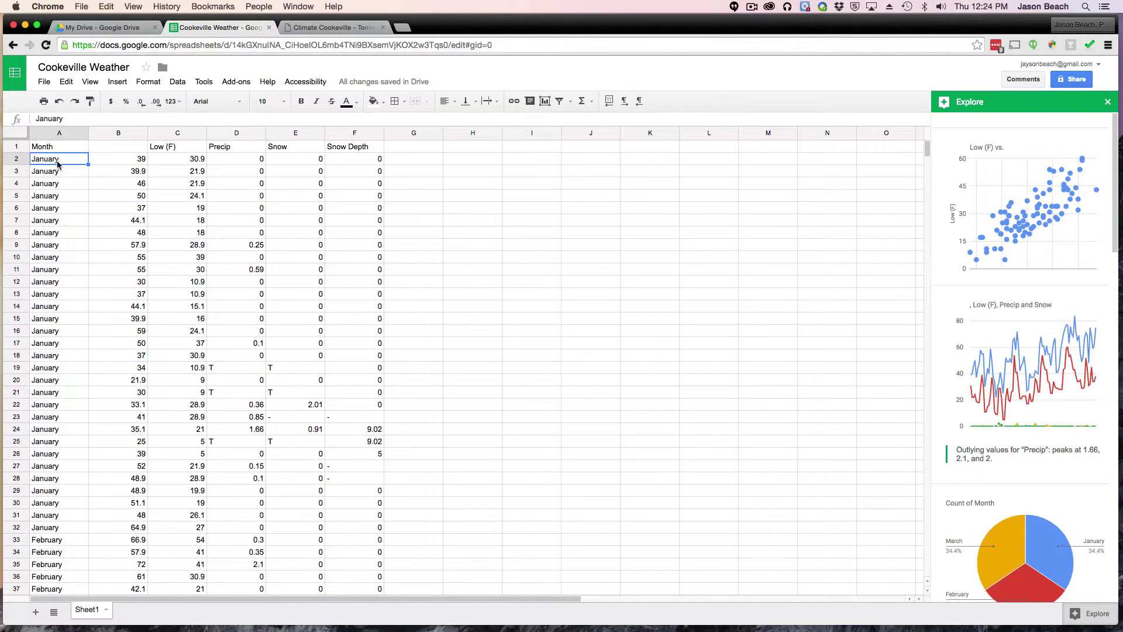
scroll(38, 318, down, 2)
scroll(57, 256, up, 2)
scroll(65, 274, down, 7)
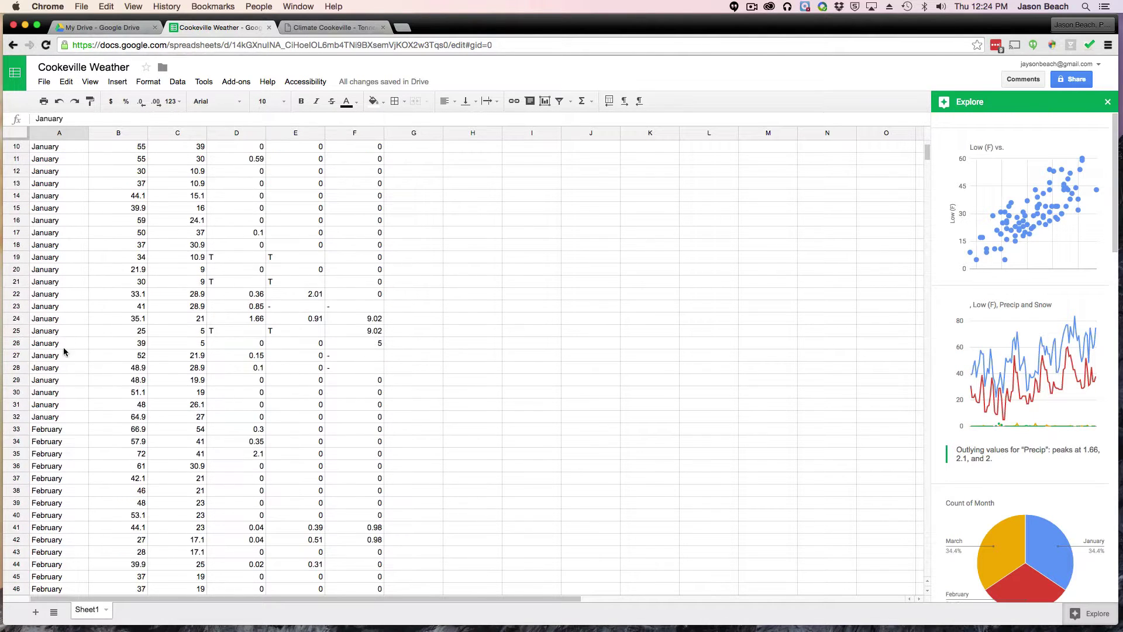
scroll(57, 386, down, 13)
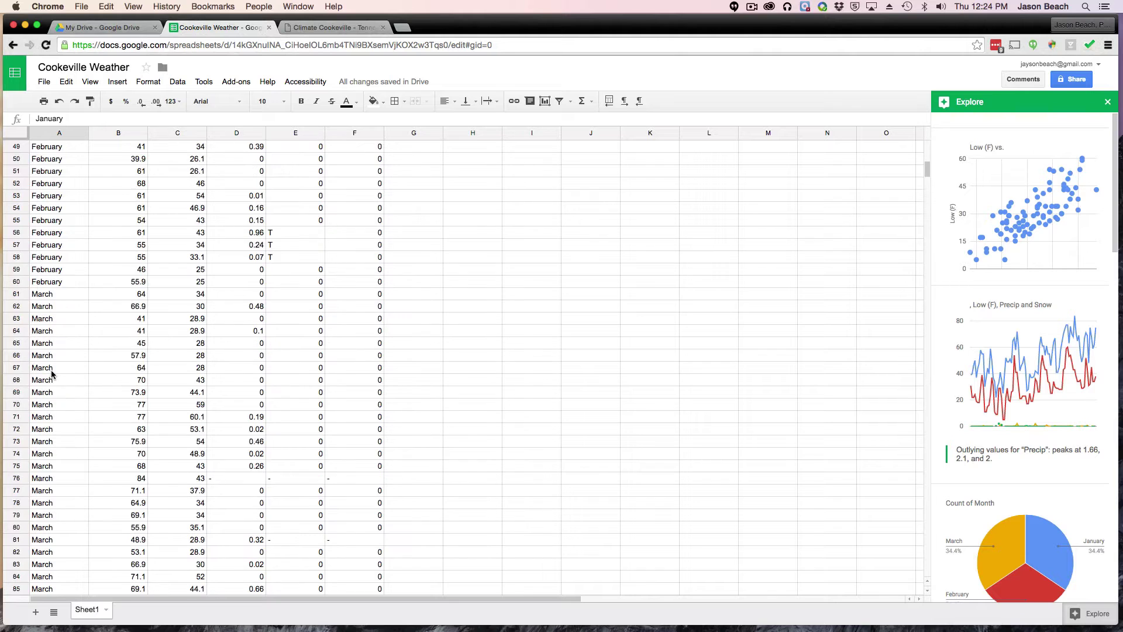
scroll(53, 374, up, 20)
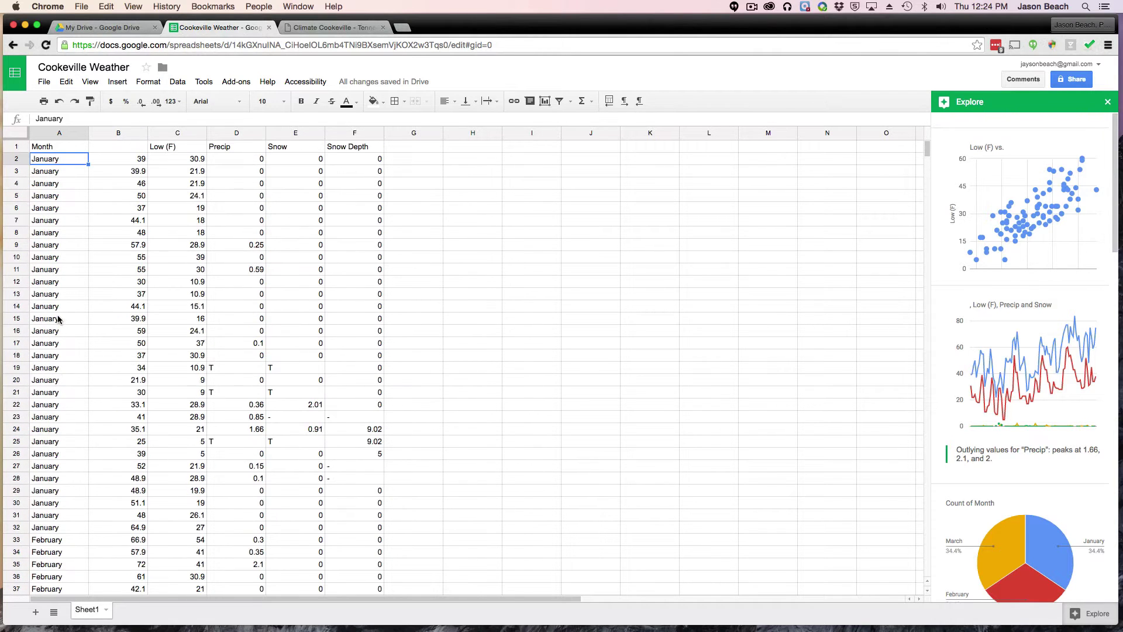
Enter the header "High (F)" in cell B1.
double_click(109, 147)
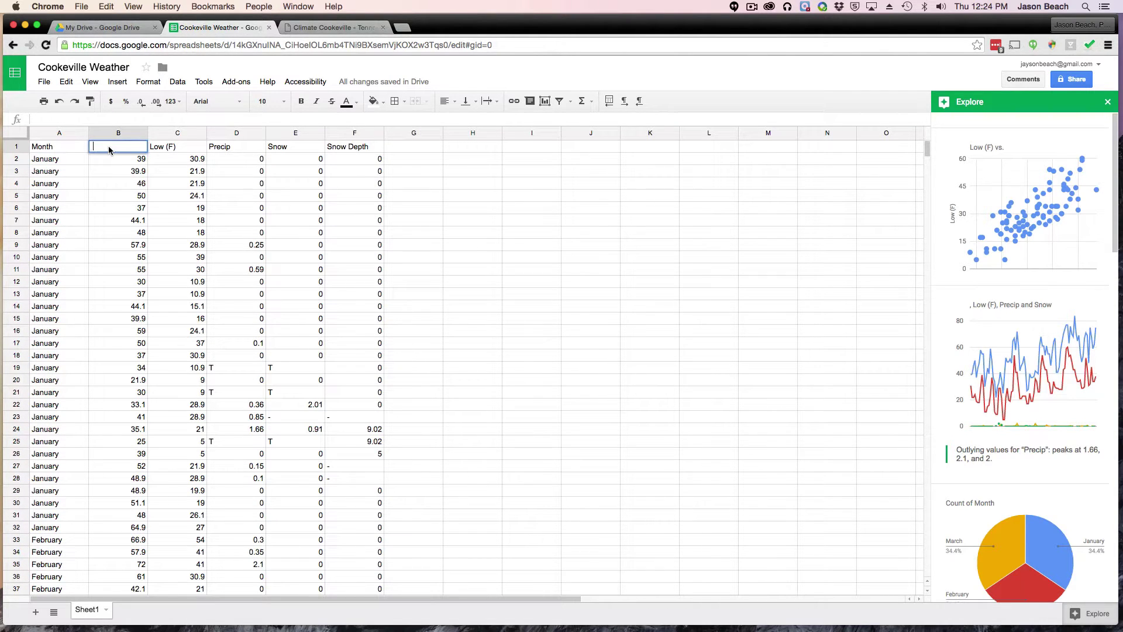
text(High (F)
click(155, 151)
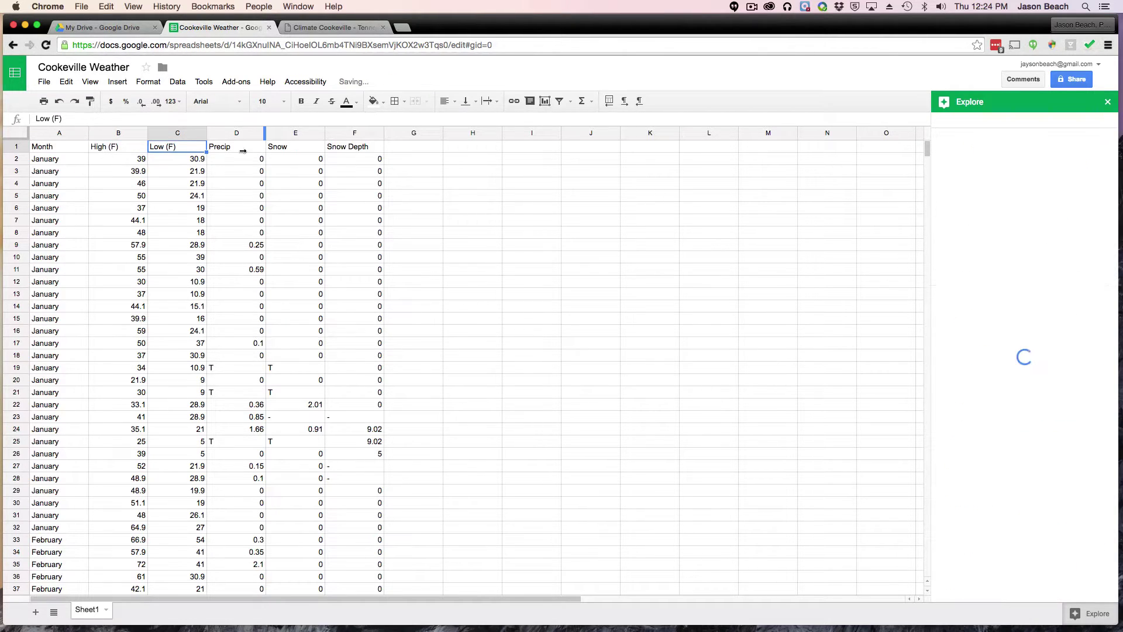
Copy the daily rows from 1 to 31 January 2016 in the Cookeville weather history table on the U.S. climate data page.
click(334, 28)
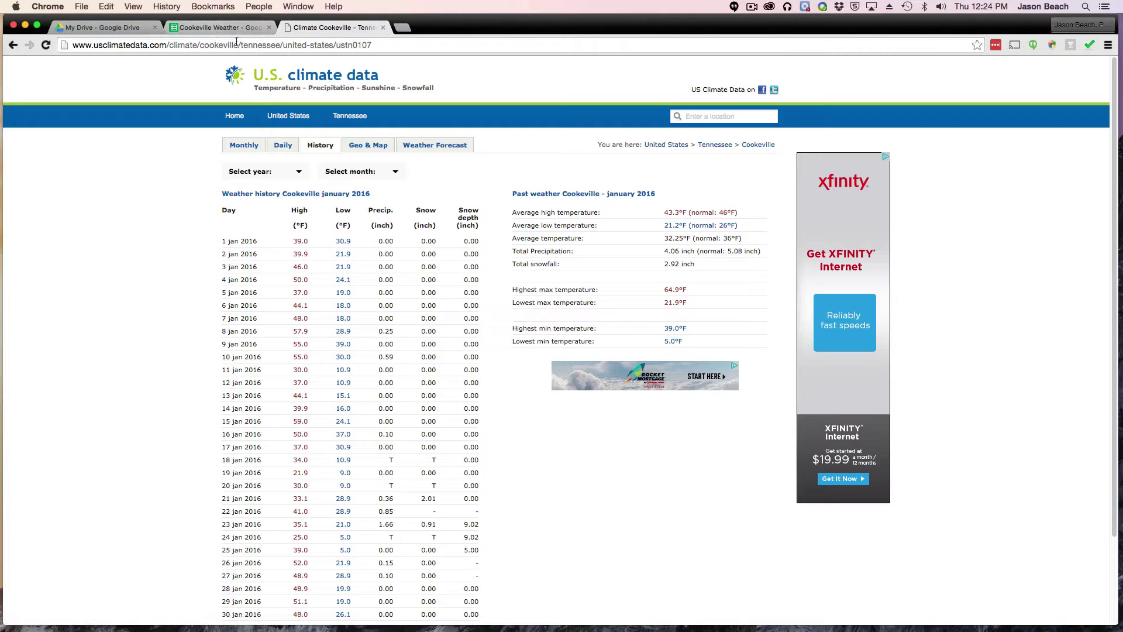
drag(221, 193, 289, 217)
click(218, 215)
click(223, 212)
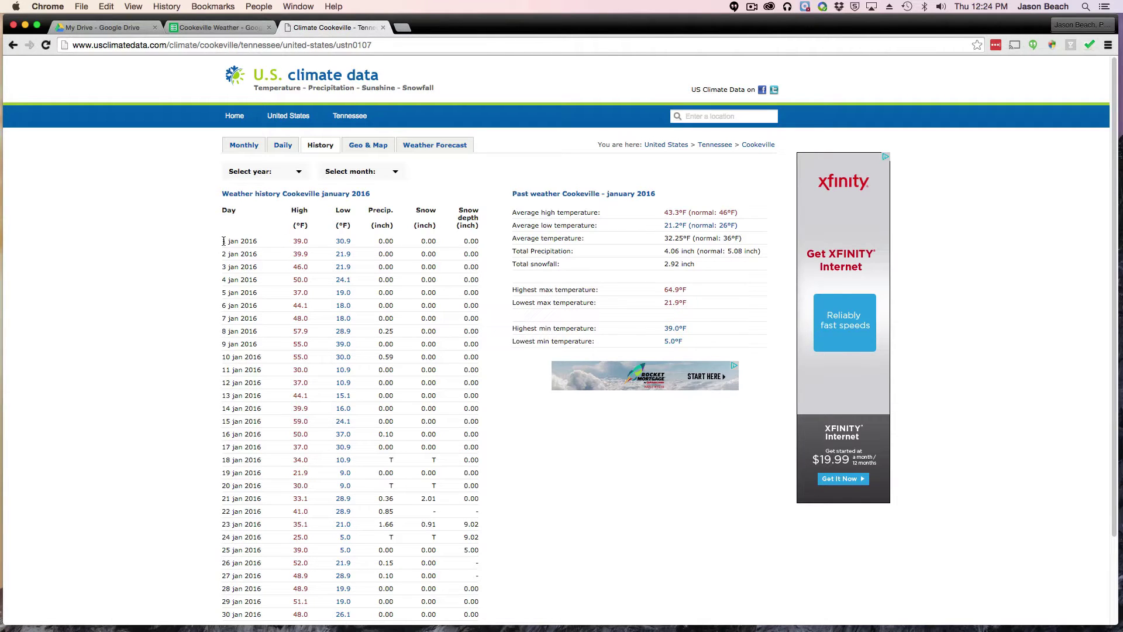
drag(222, 240, 476, 528)
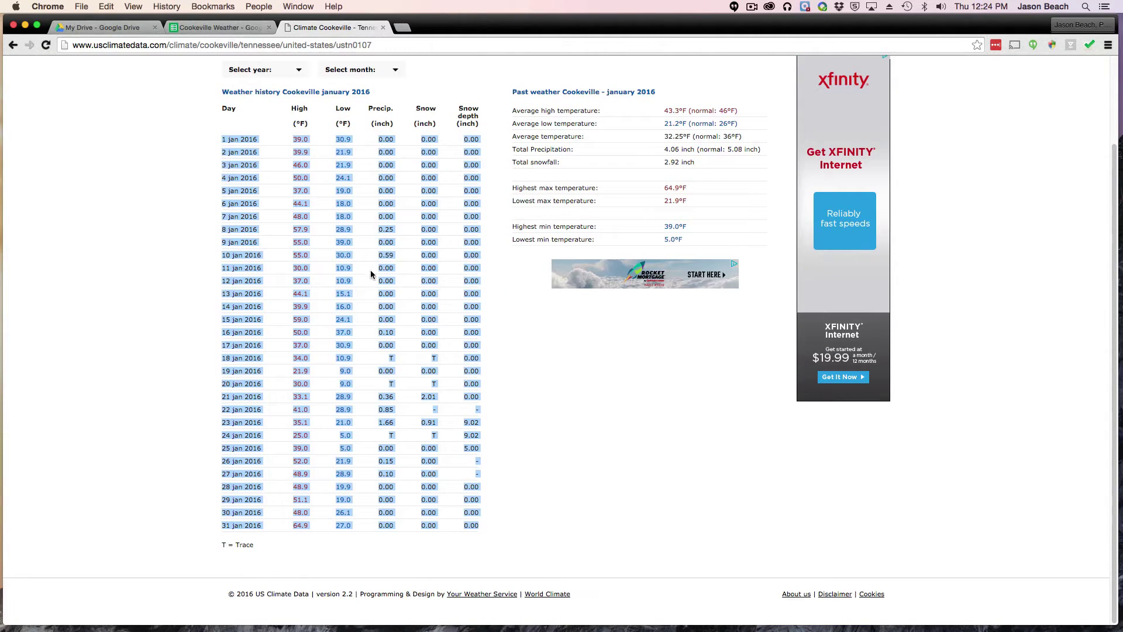
right_click(345, 302)
click(362, 328)
click(404, 29)
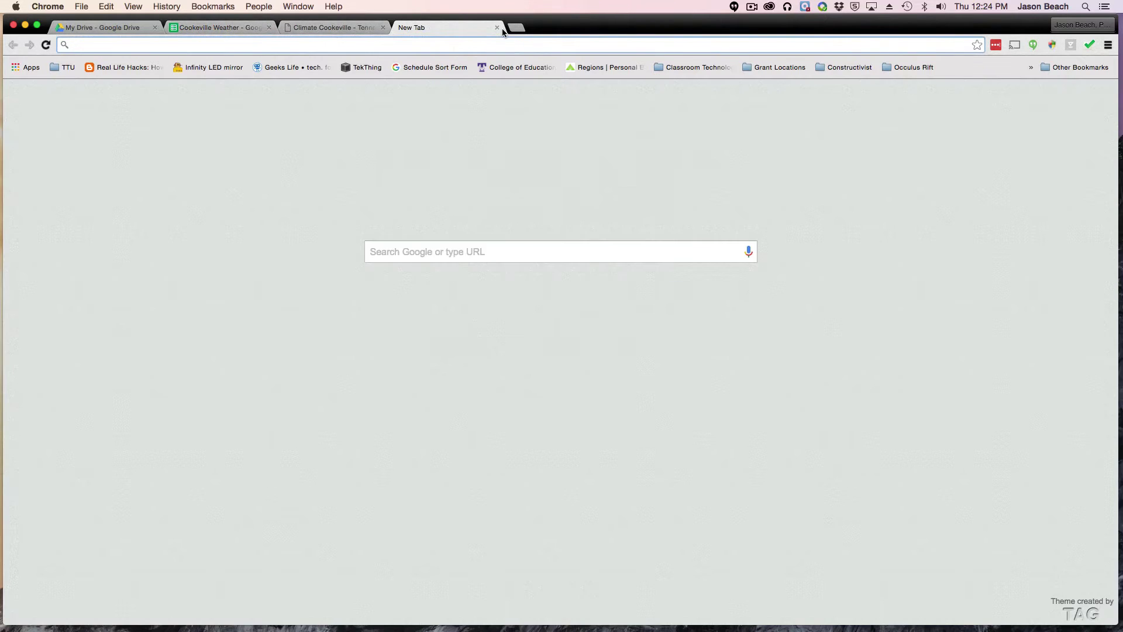
click(497, 28)
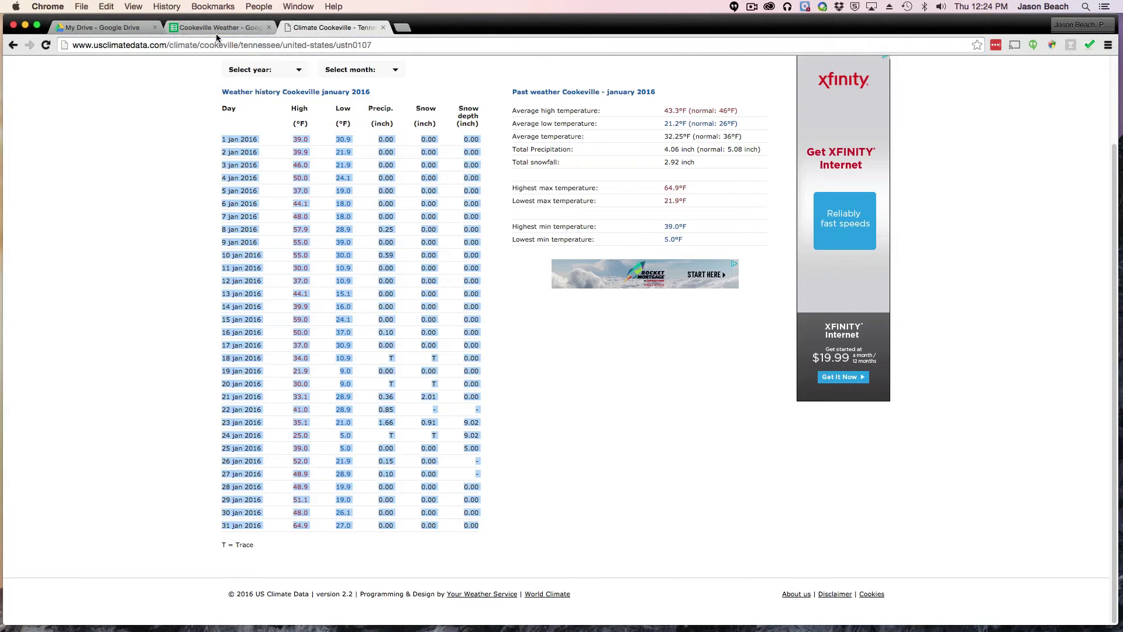
Try pasting the copied January rows as values only starting at cell I4 of the Cookeville Weather sheet, and undo the paste.
click(217, 28)
click(535, 184)
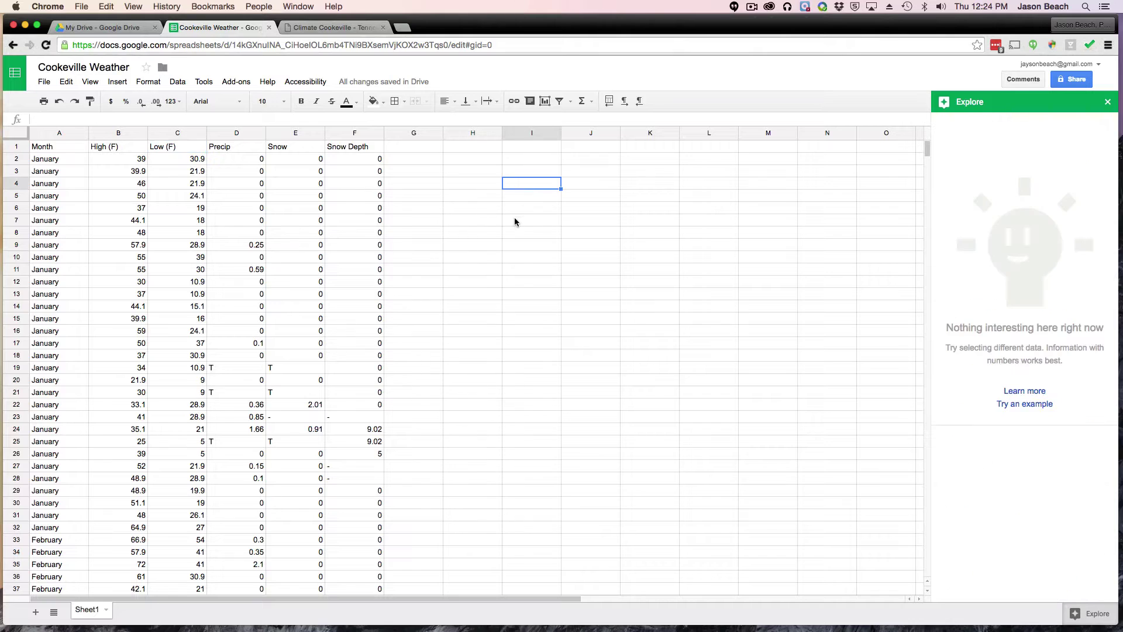
right_click(539, 186)
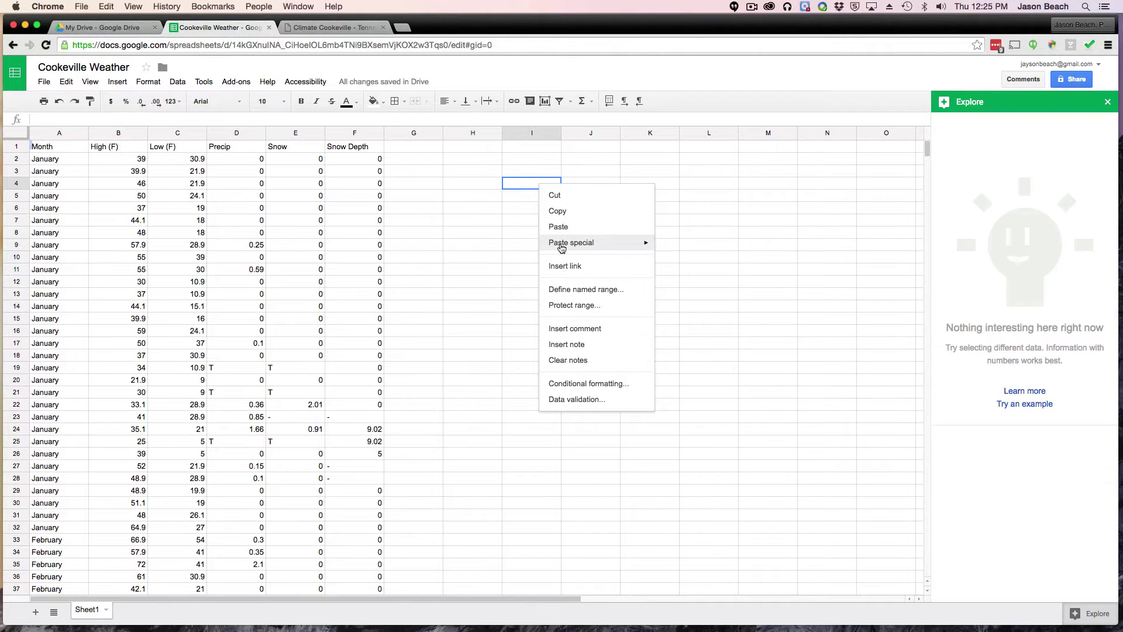
mouse_move(563, 246)
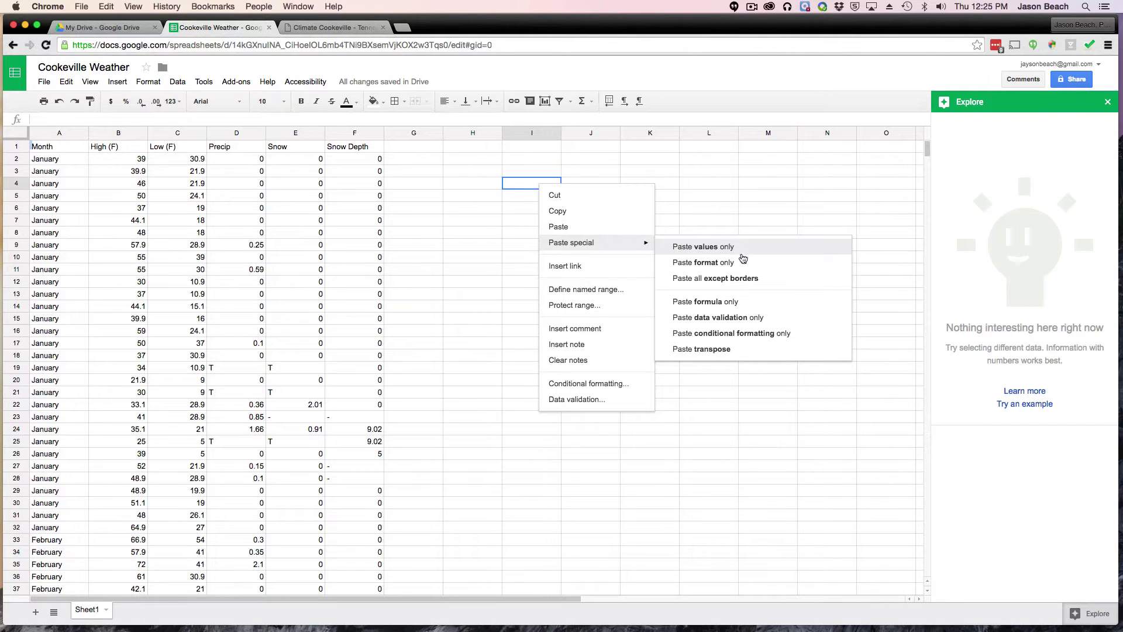
click(332, 29)
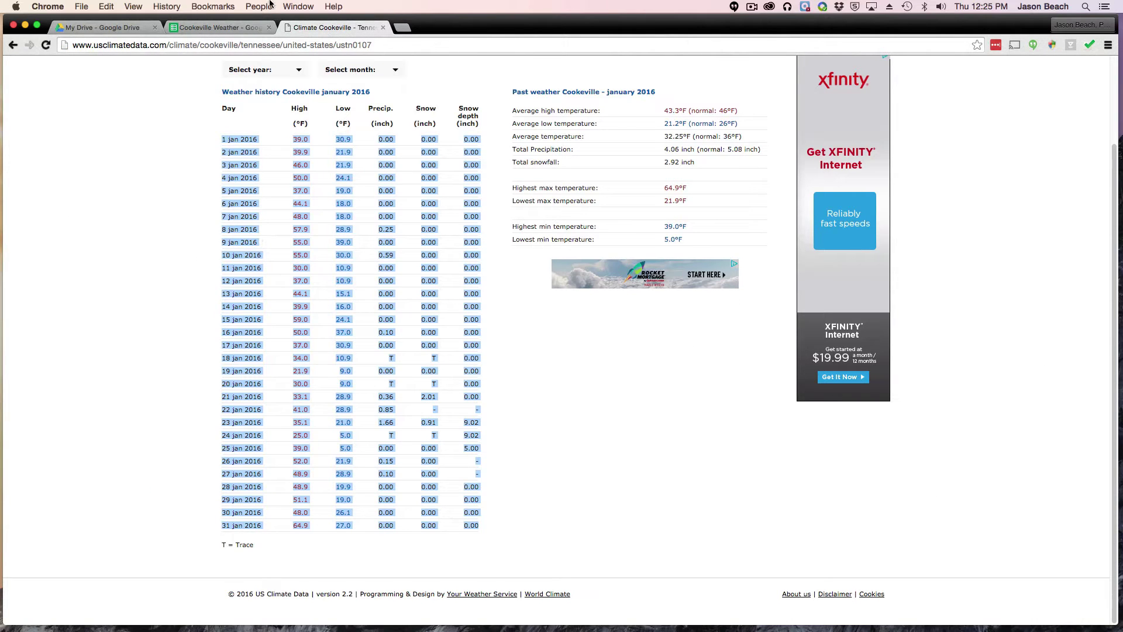
click(237, 30)
right_click(530, 186)
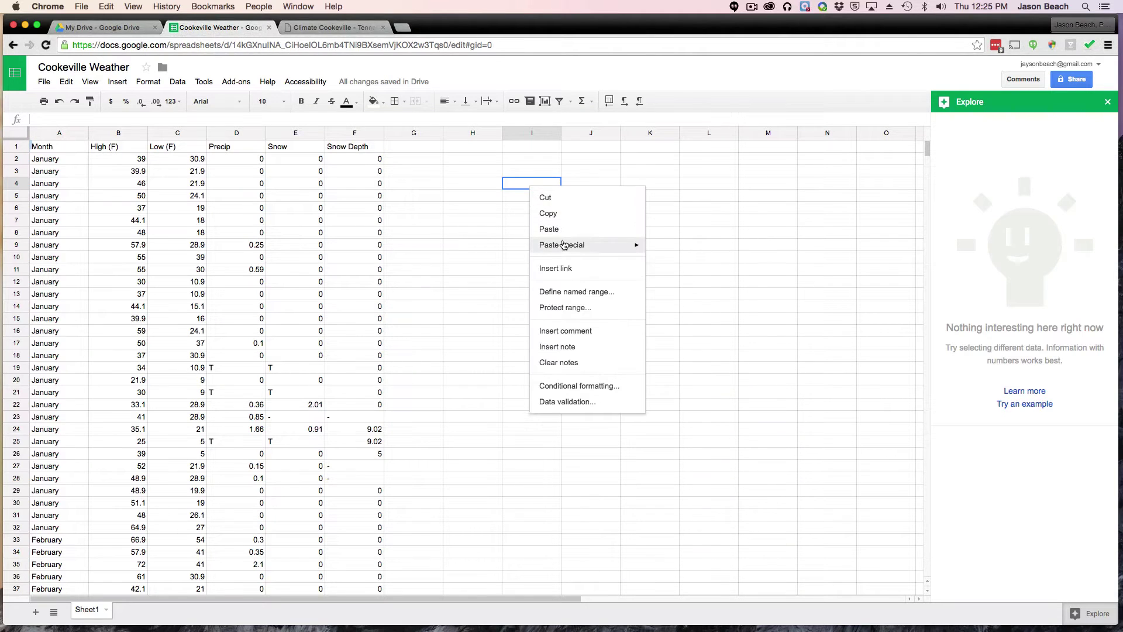
click(713, 252)
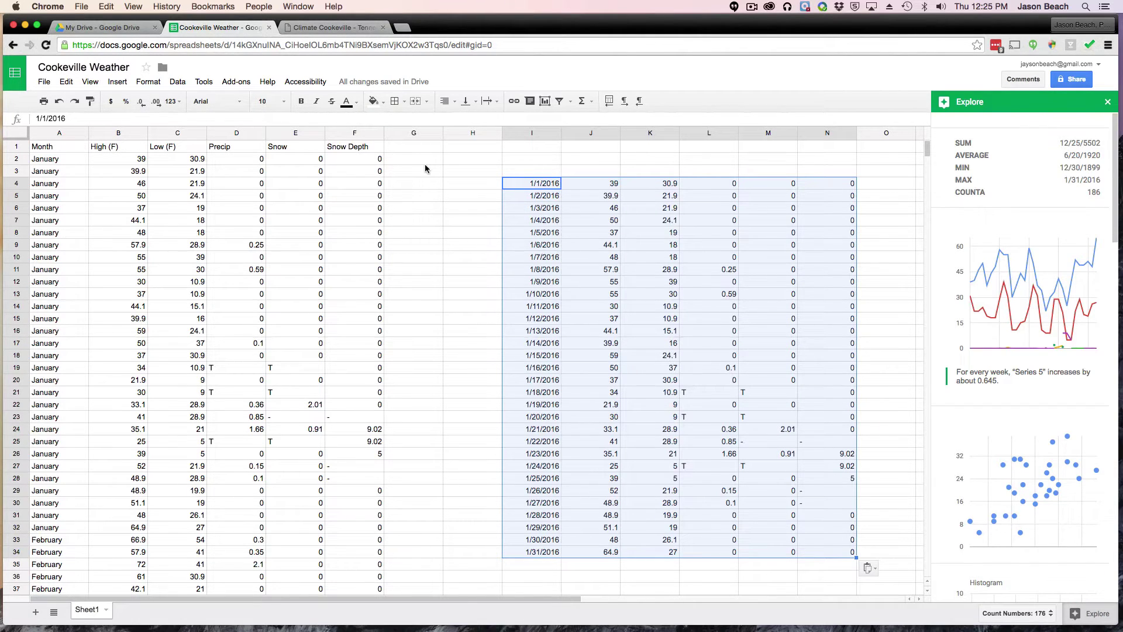
click(61, 101)
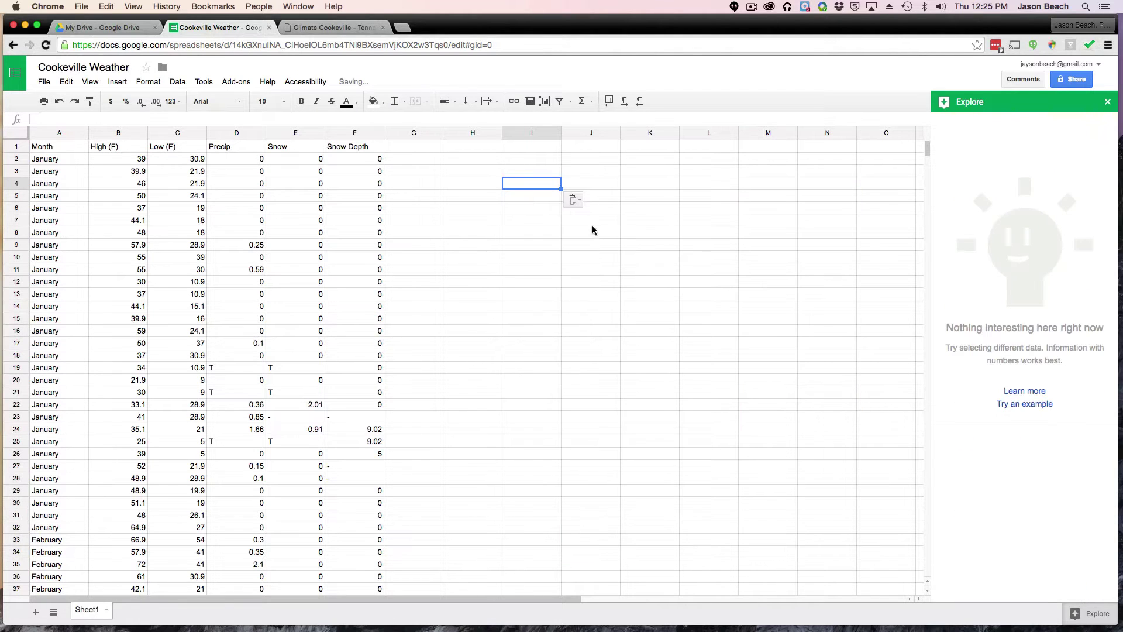
Try pasting the January rows with their original web formatting starting at cell I4, and undo the paste.
right_click(530, 179)
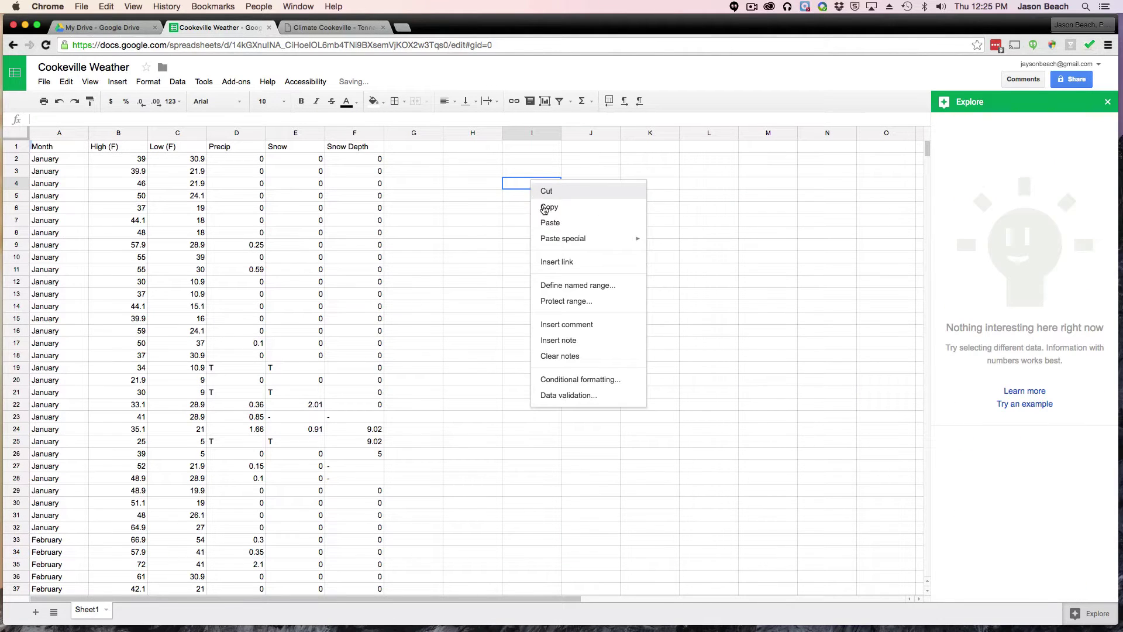
click(573, 224)
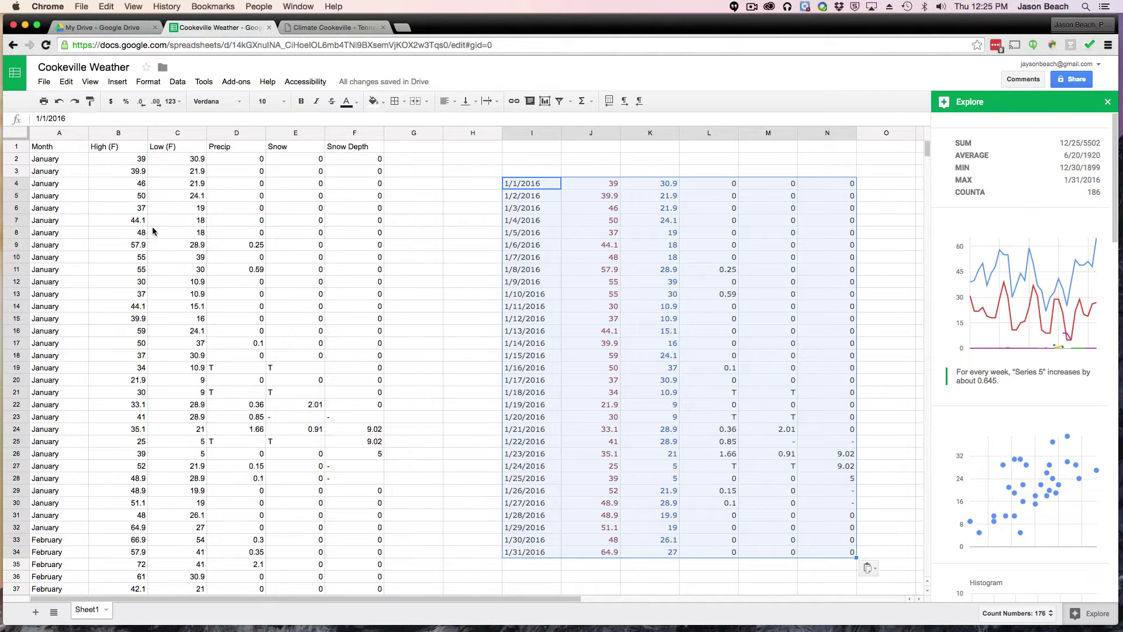
click(59, 102)
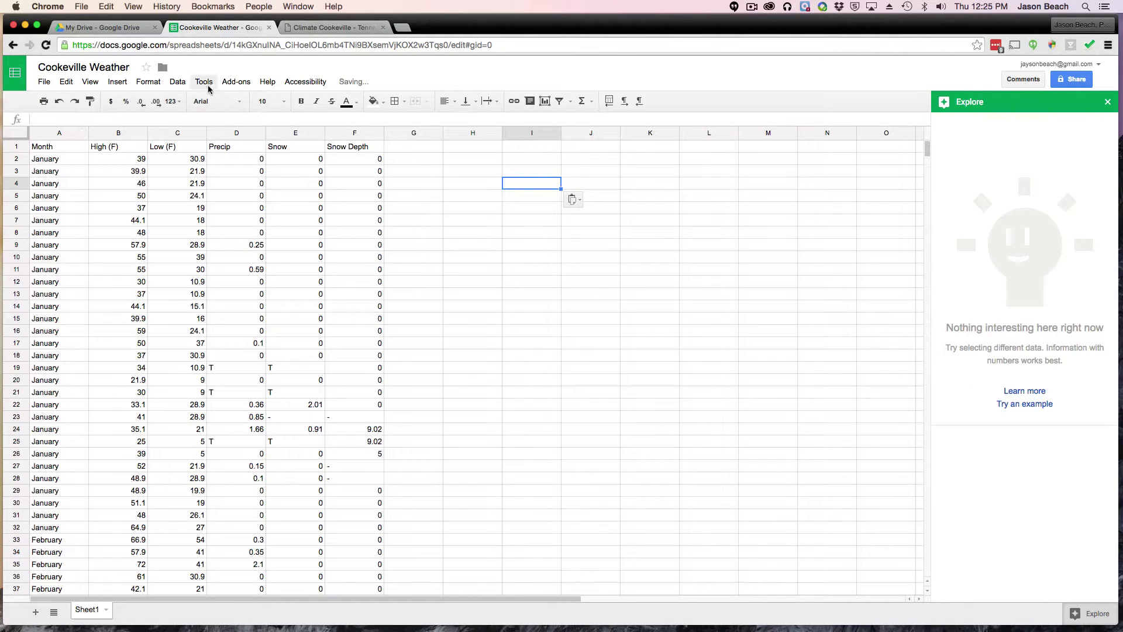
click(507, 212)
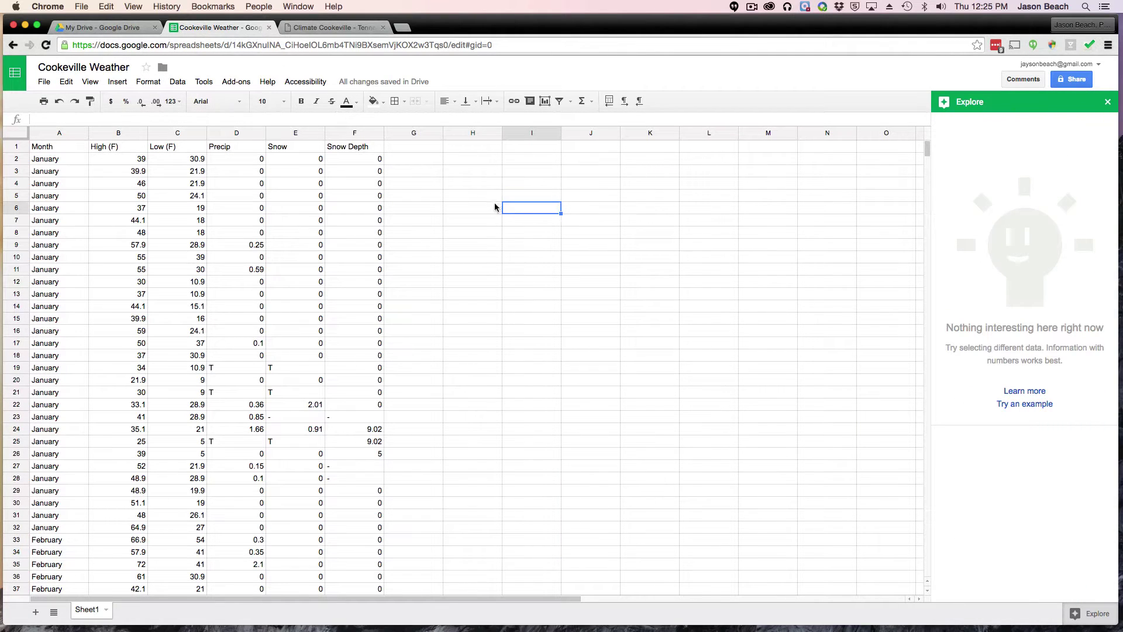
Close the Explore suggestions and select an empty cell beside the weather data.
click(1107, 102)
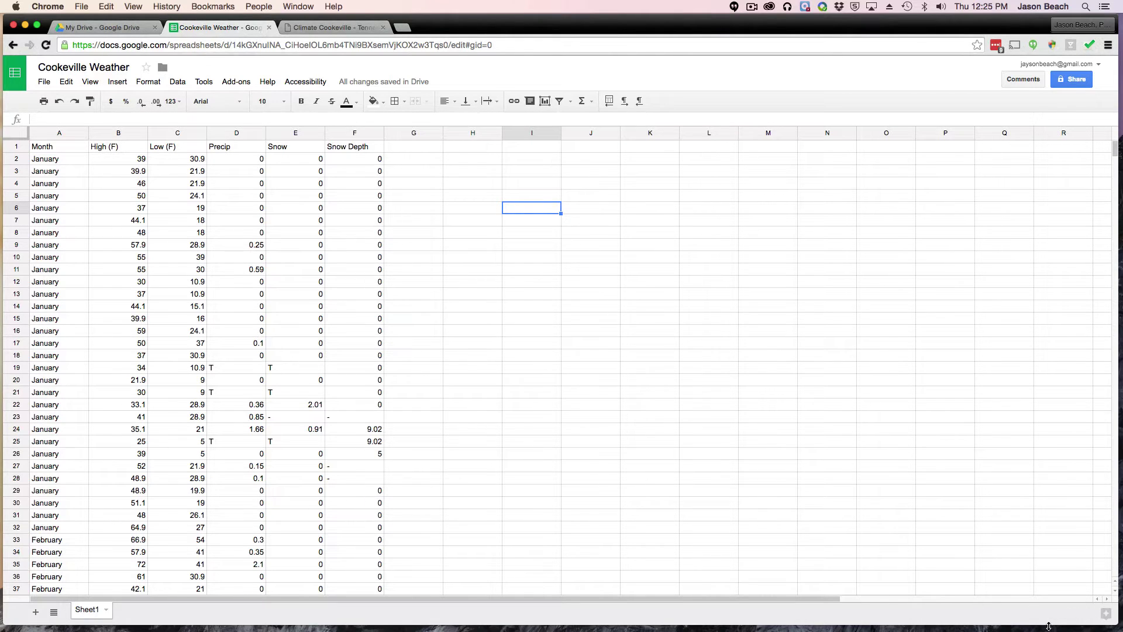
click(523, 234)
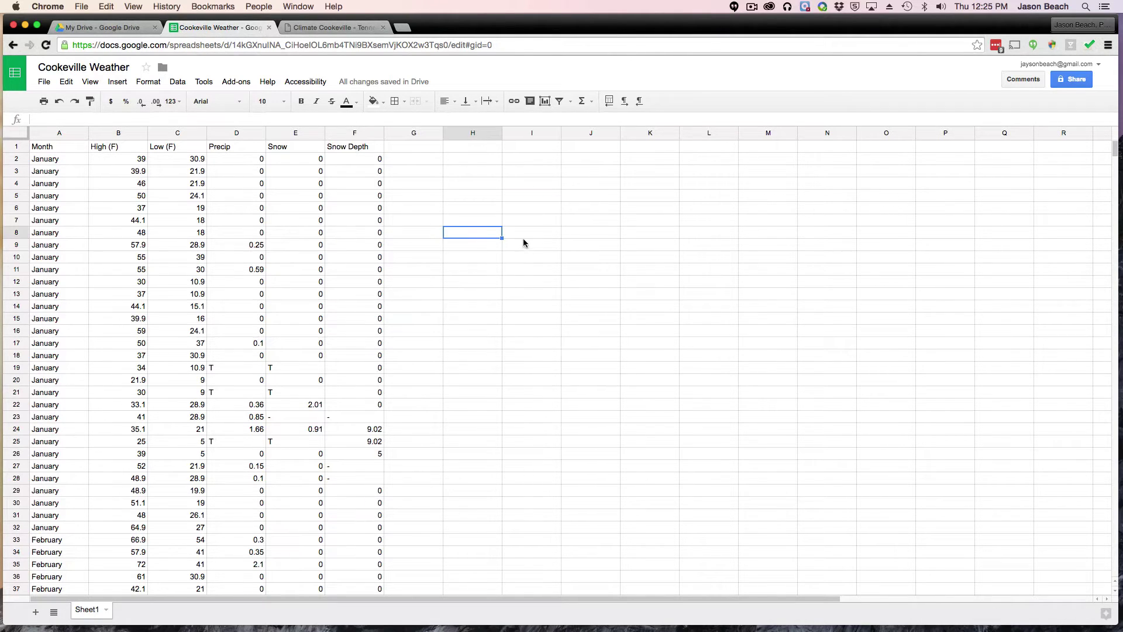
click(524, 245)
click(521, 258)
click(515, 233)
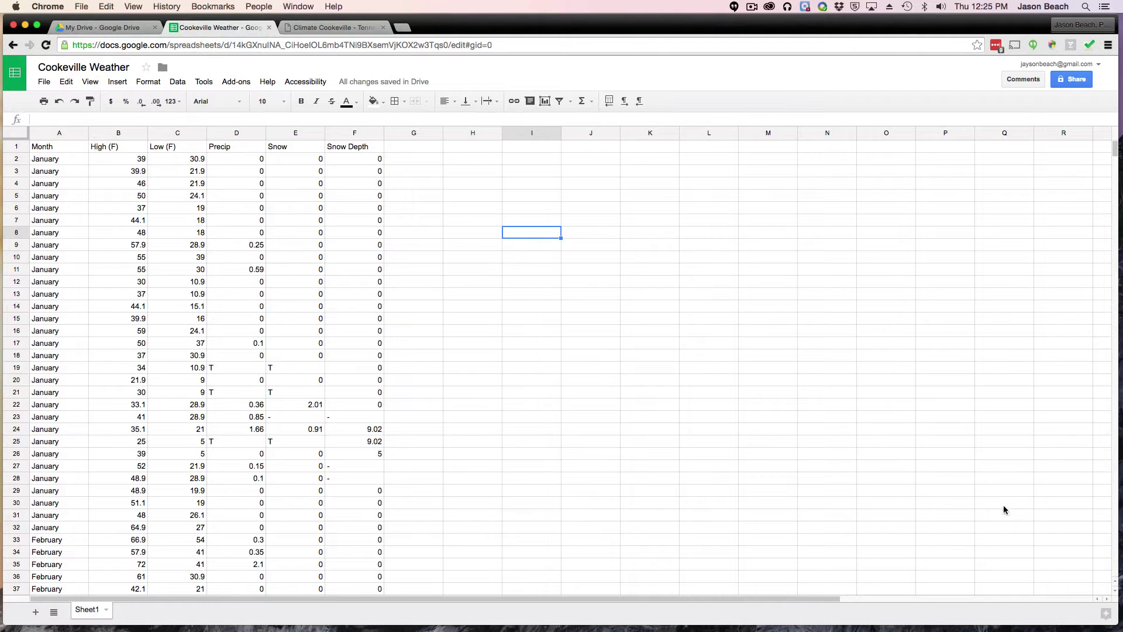
Open Explore for the weather data with the High (F) header cell selected, and view the suggested charts.
click(107, 150)
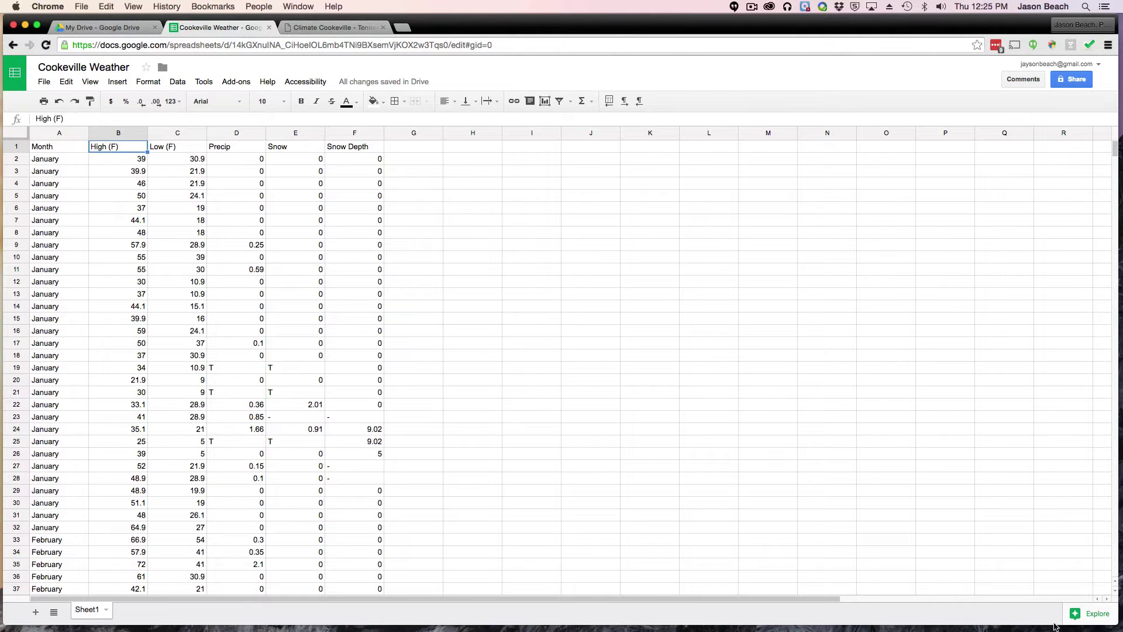
click(1091, 614)
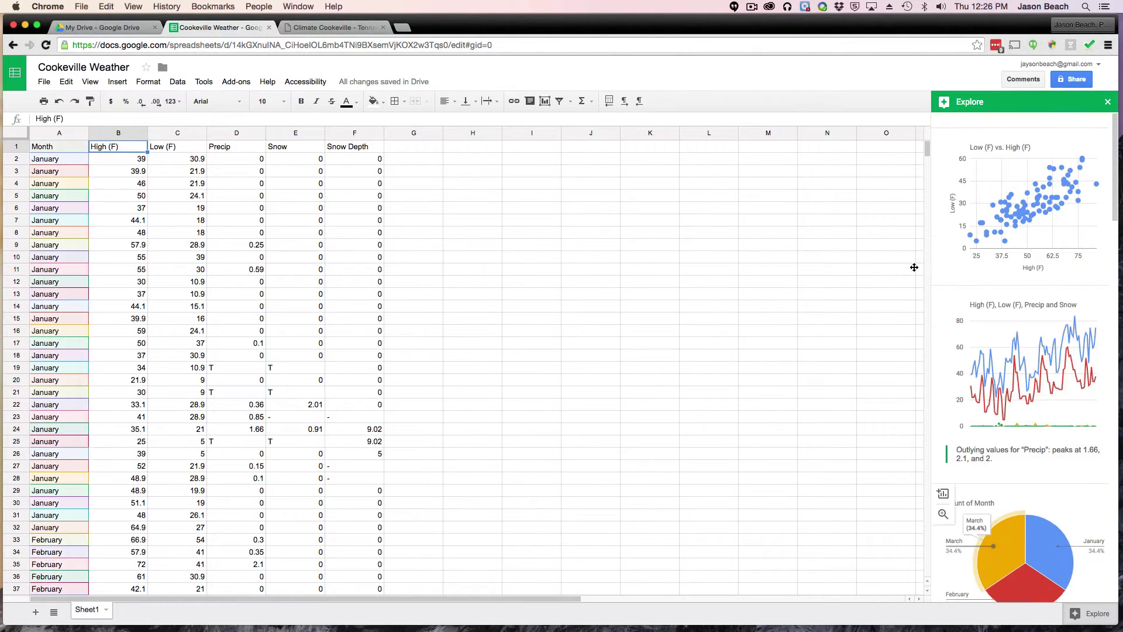
mouse_move(961, 191)
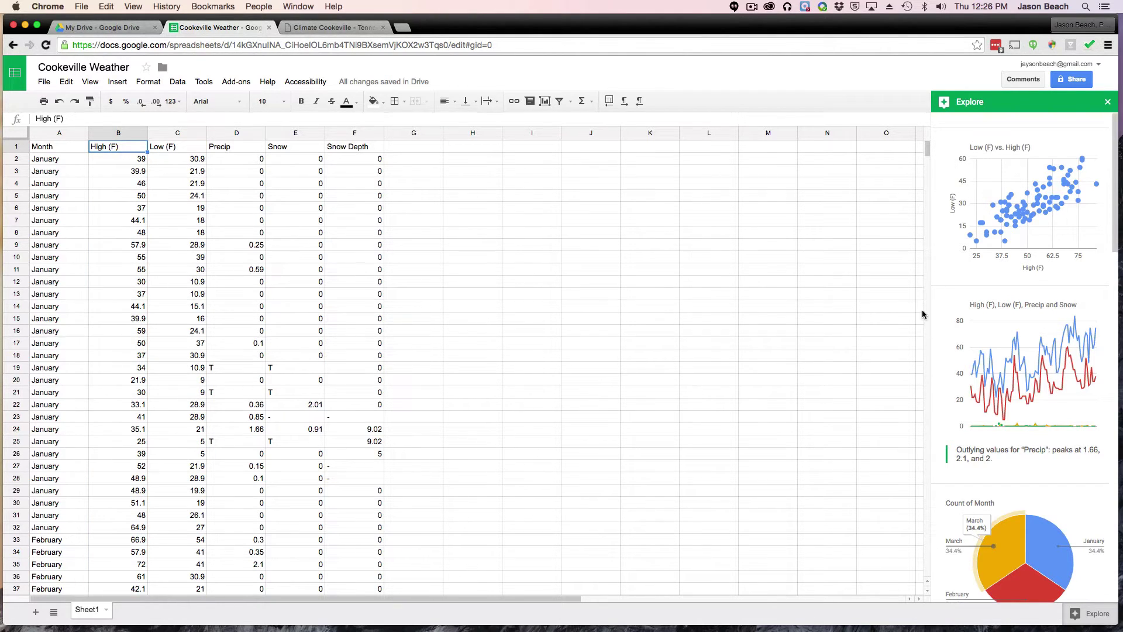
Select the whole High (F) column and examine its summary statistics, line chart and histogram in Explore.
click(103, 133)
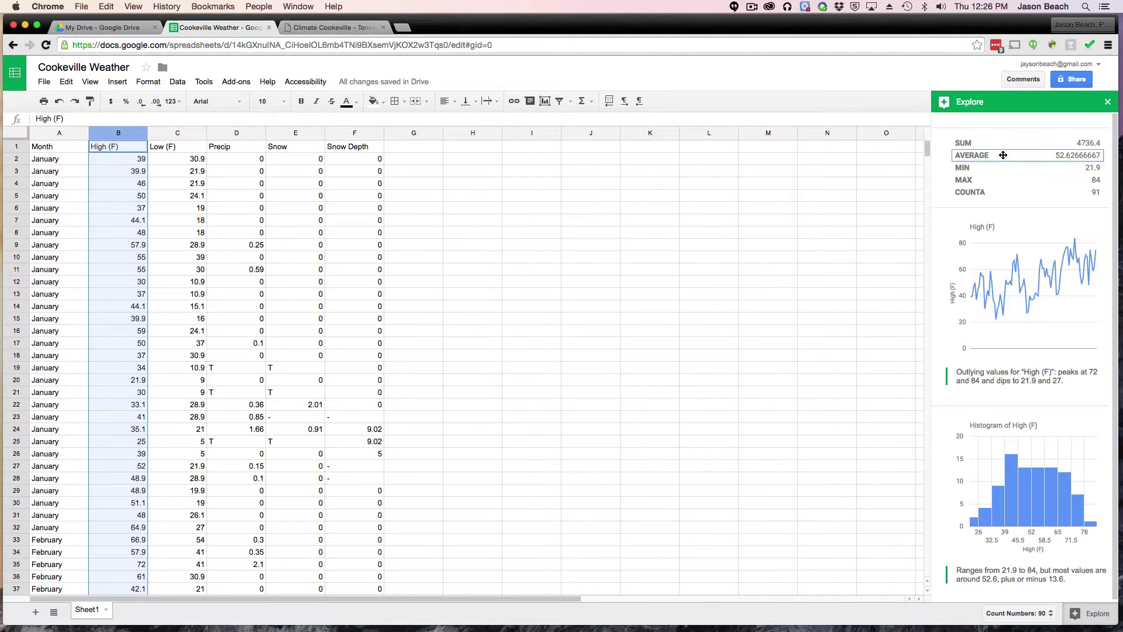
mouse_move(991, 306)
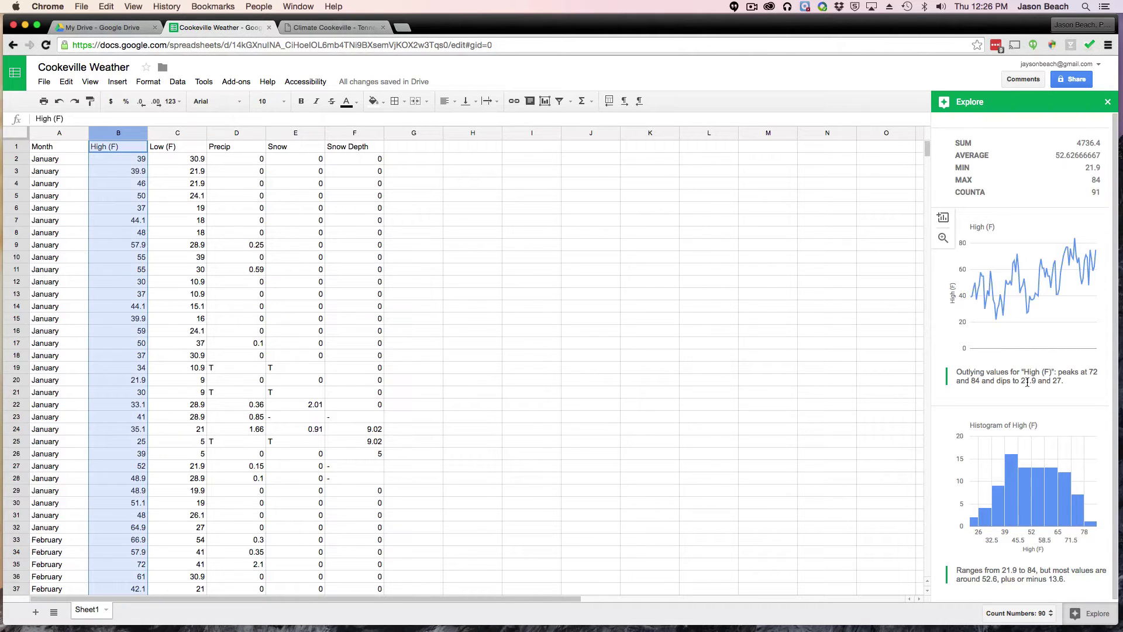
scroll(989, 381, down, 1)
scroll(947, 381, up, 1)
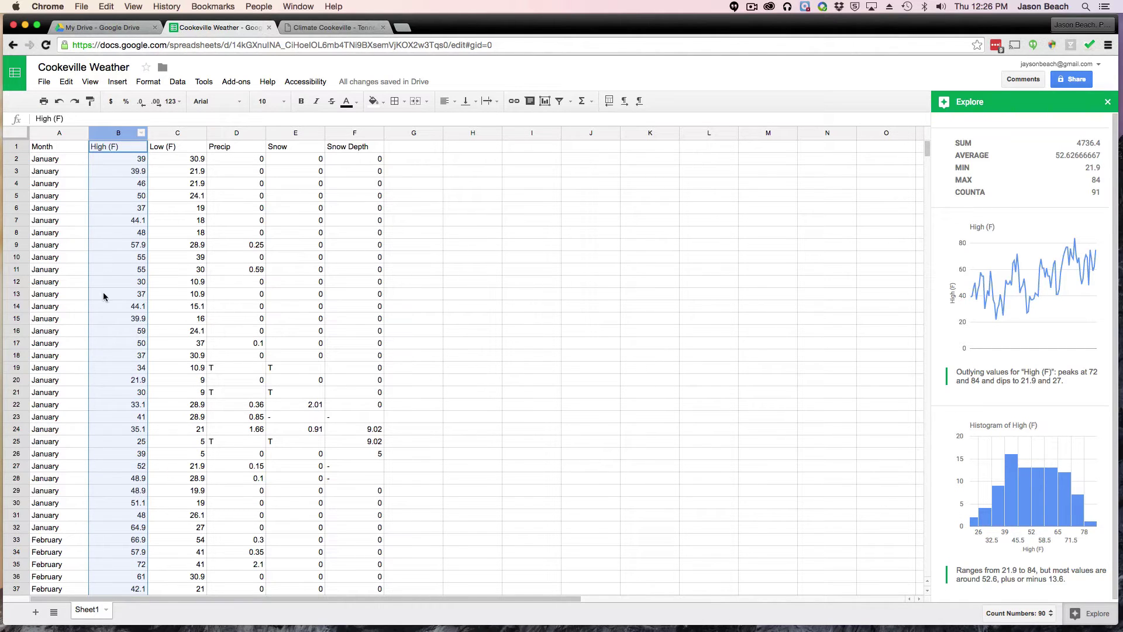
Select the Month and High (F) columns together to examine the Explore charts for both.
click(53, 133)
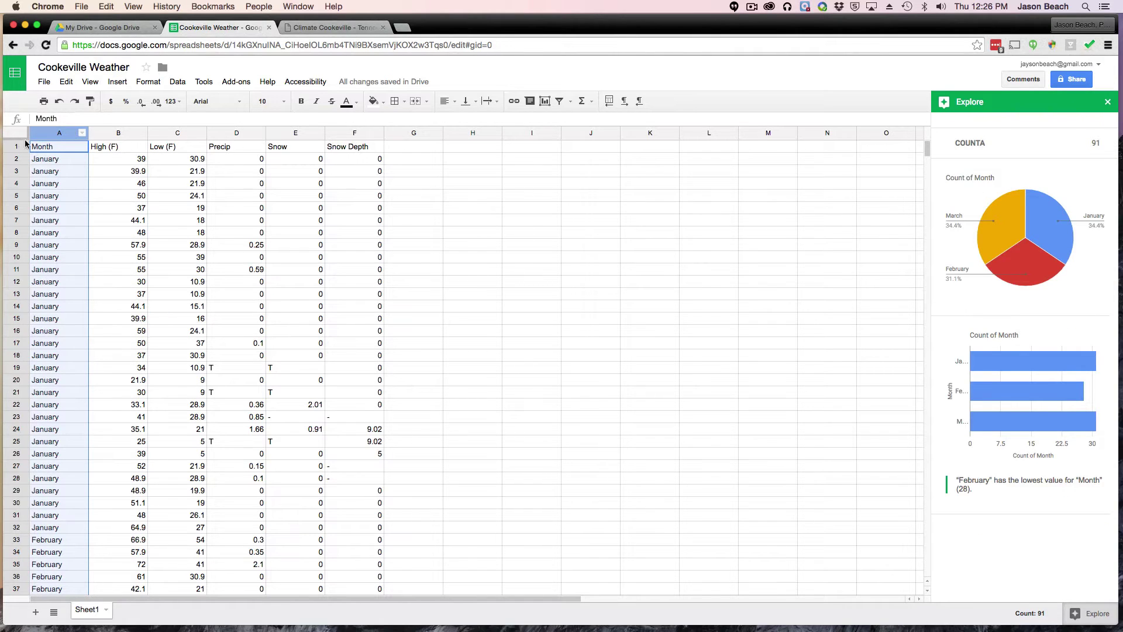
shift+click(114, 133)
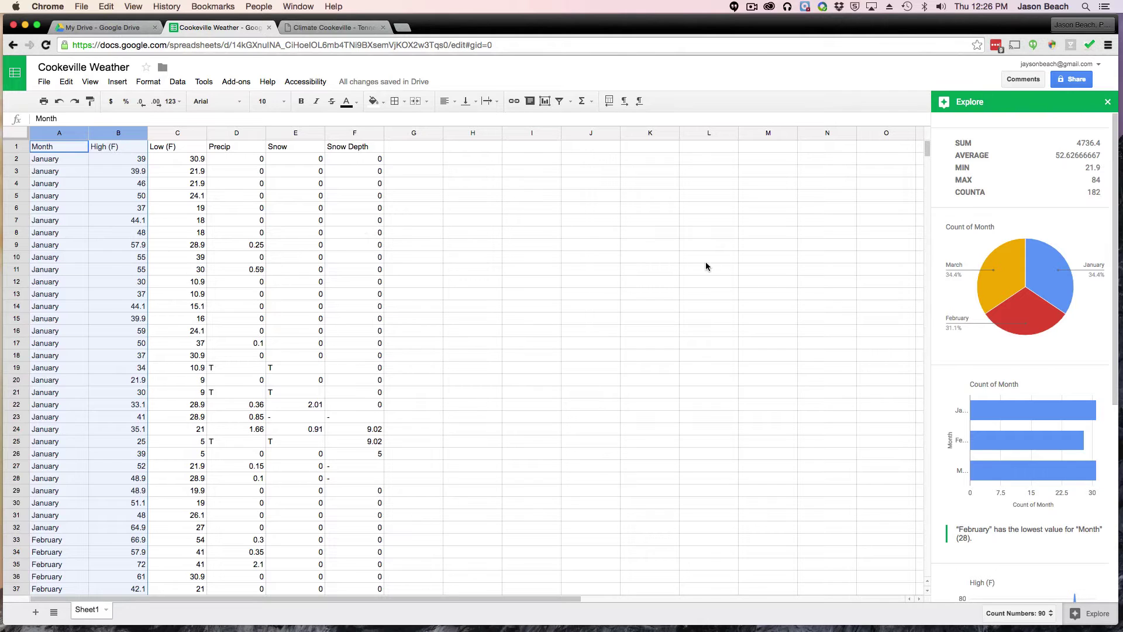
Examine the Count of Month pie and bar charts that Explore suggests for the Month and High (F) columns.
mouse_move(1026, 329)
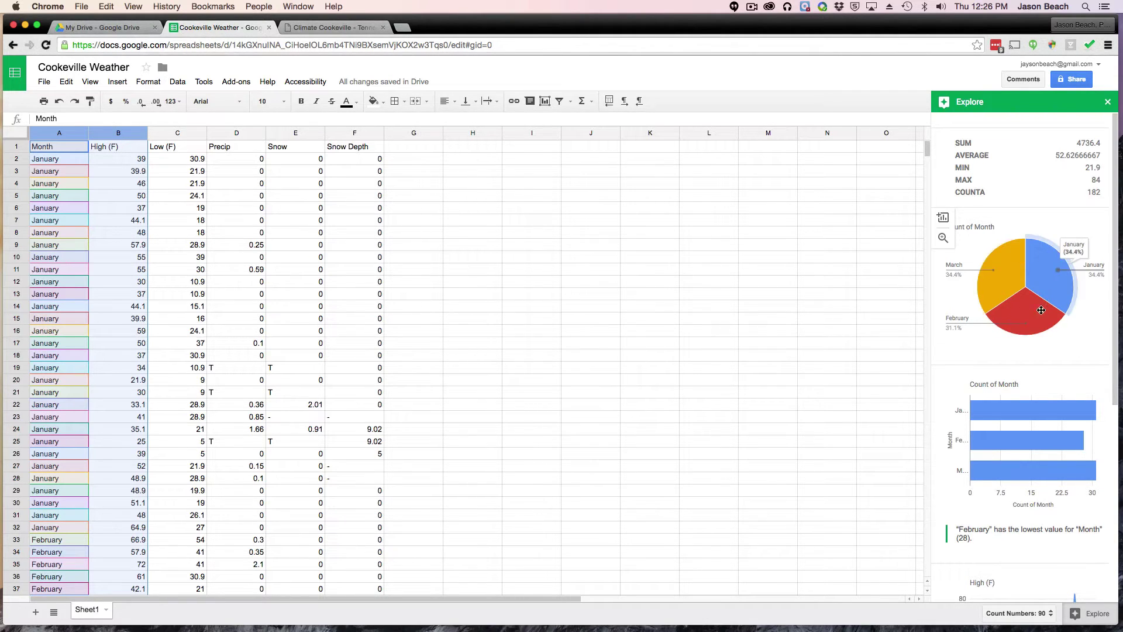
mouse_move(1005, 266)
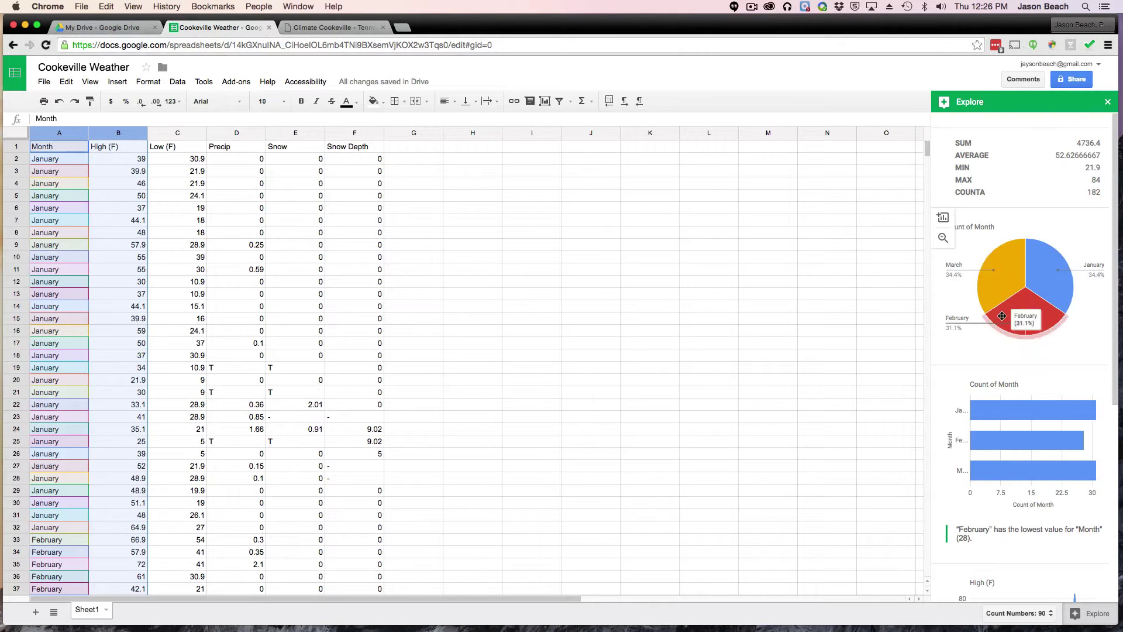
scroll(950, 375, down, 1)
scroll(950, 375, down, 5)
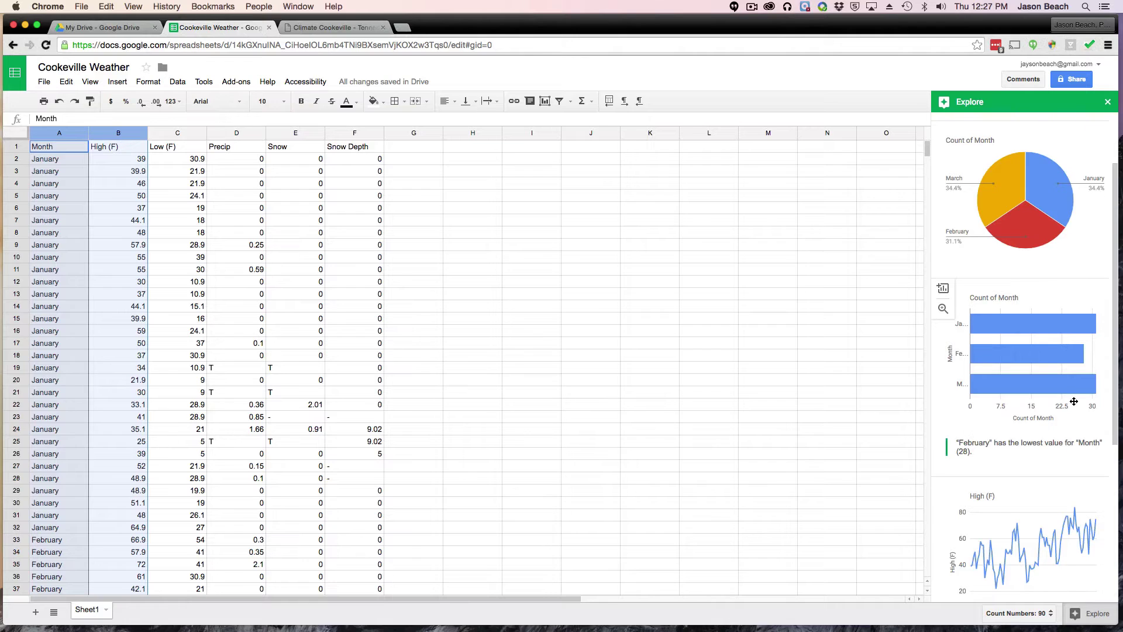
mouse_move(1096, 389)
mouse_move(1090, 323)
Review the Explore insights, High (F) line chart and histogram, and clear the column selection.
scroll(965, 430, down, 1)
scroll(965, 430, down, 3)
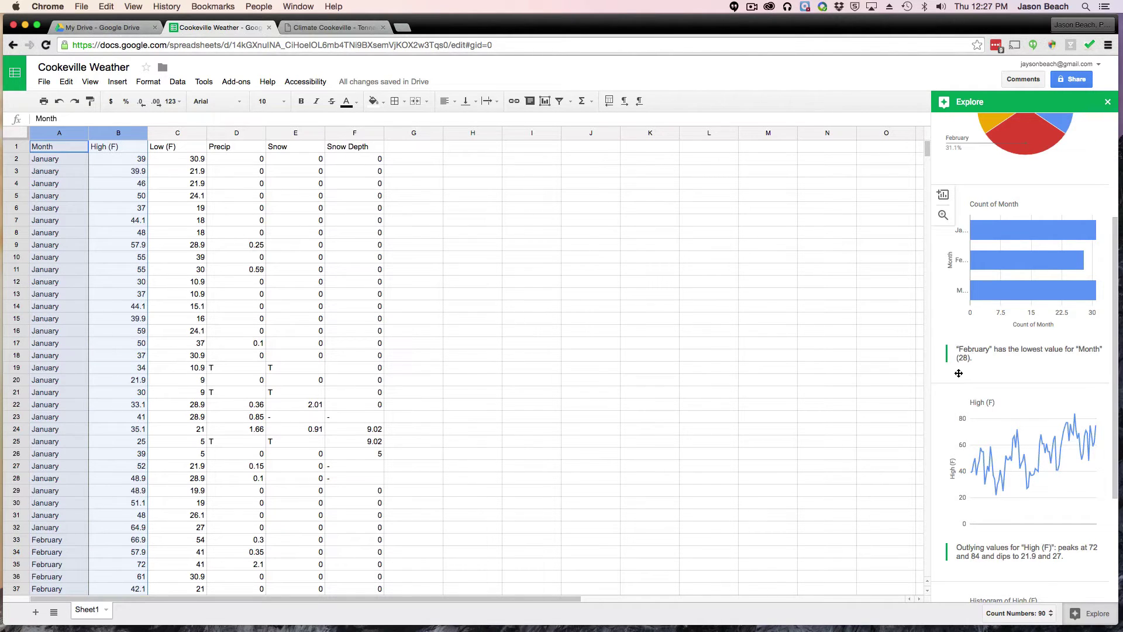
scroll(958, 373, down, 2)
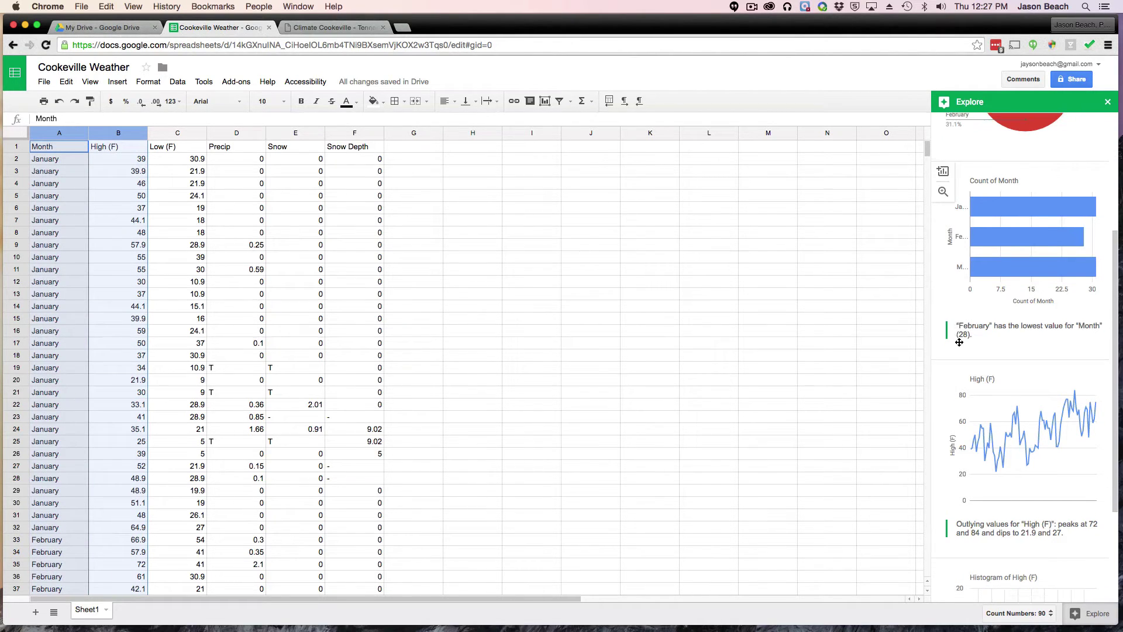
scroll(960, 345, down, 5)
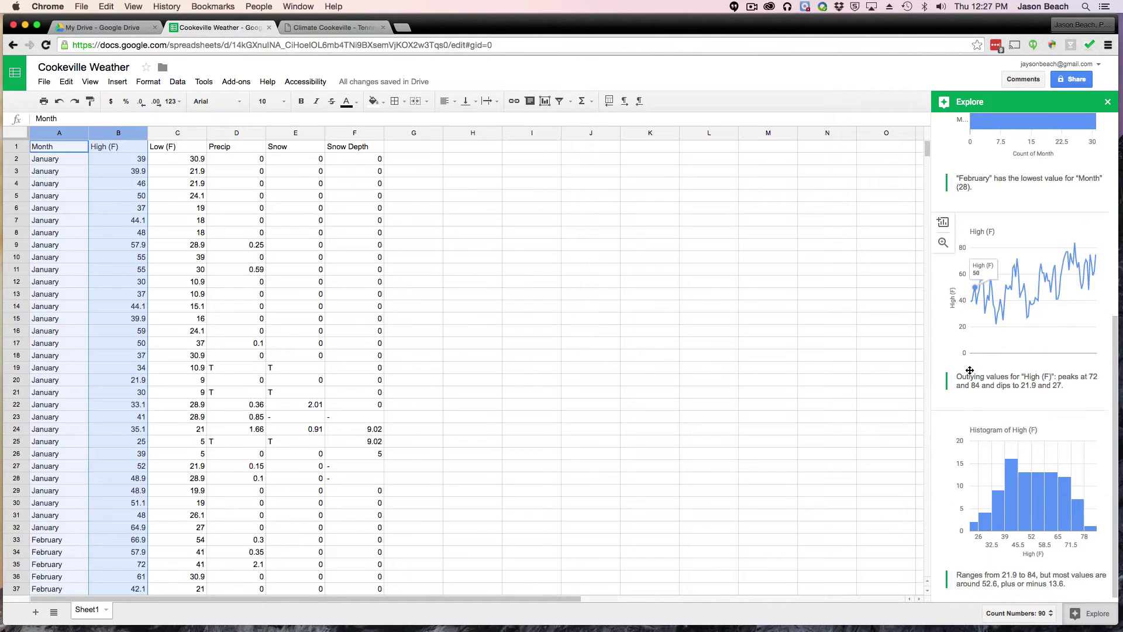
scroll(963, 351, down, 1)
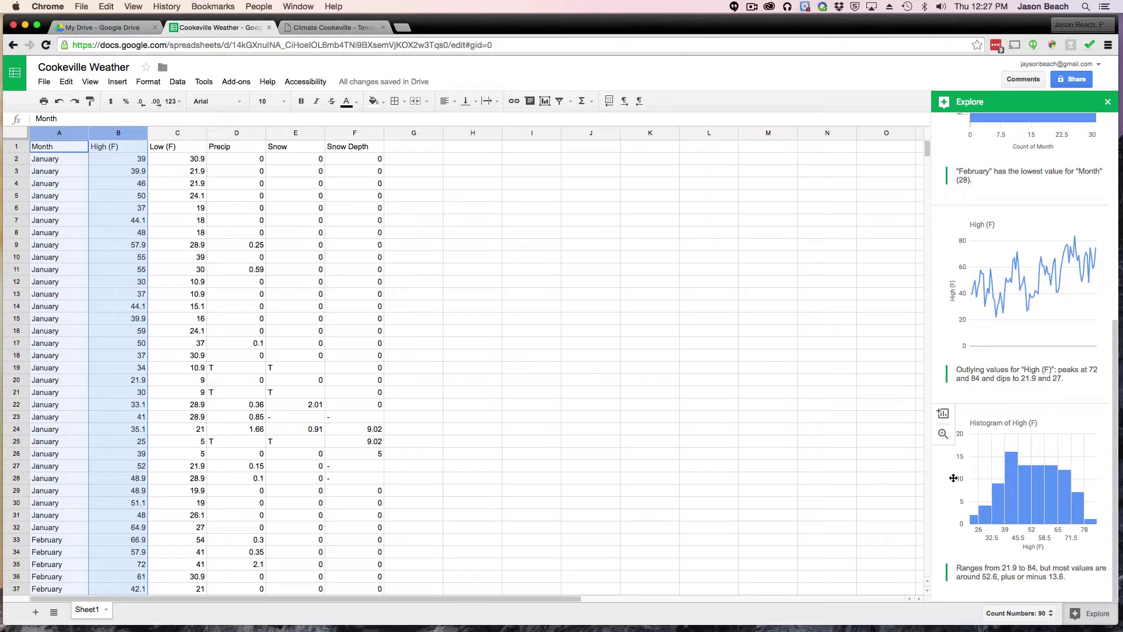
scroll(964, 558, up, 8)
scroll(964, 556, down, 8)
click(706, 357)
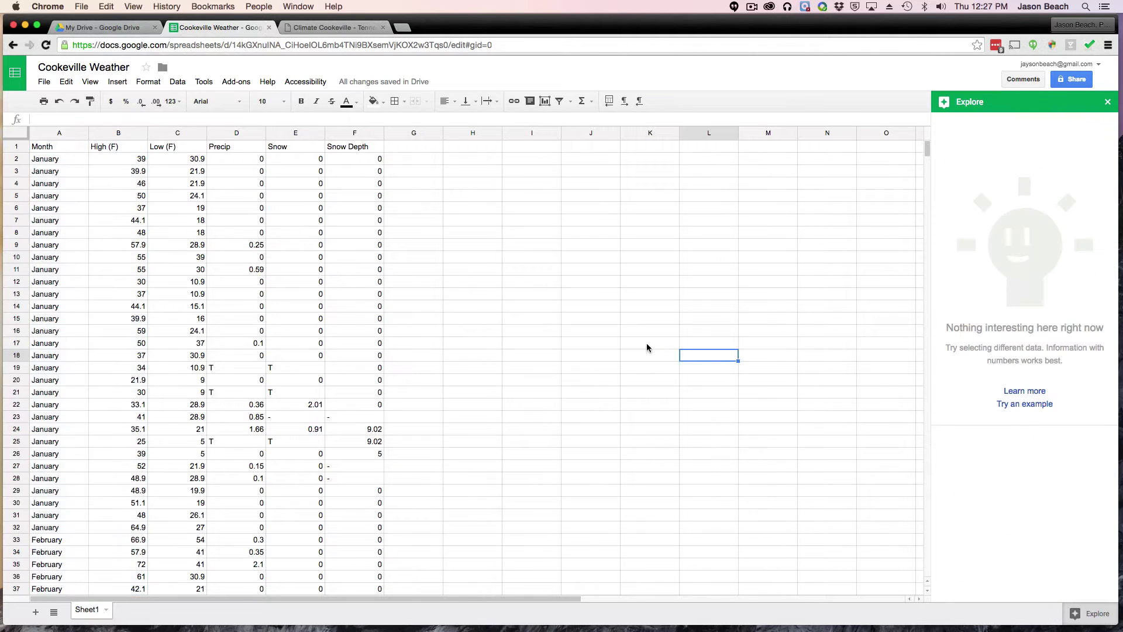
Select the High (F) and Low (F) columns together and examine their scatter plot, line charts and histograms in Explore.
click(108, 133)
shift+click(173, 133)
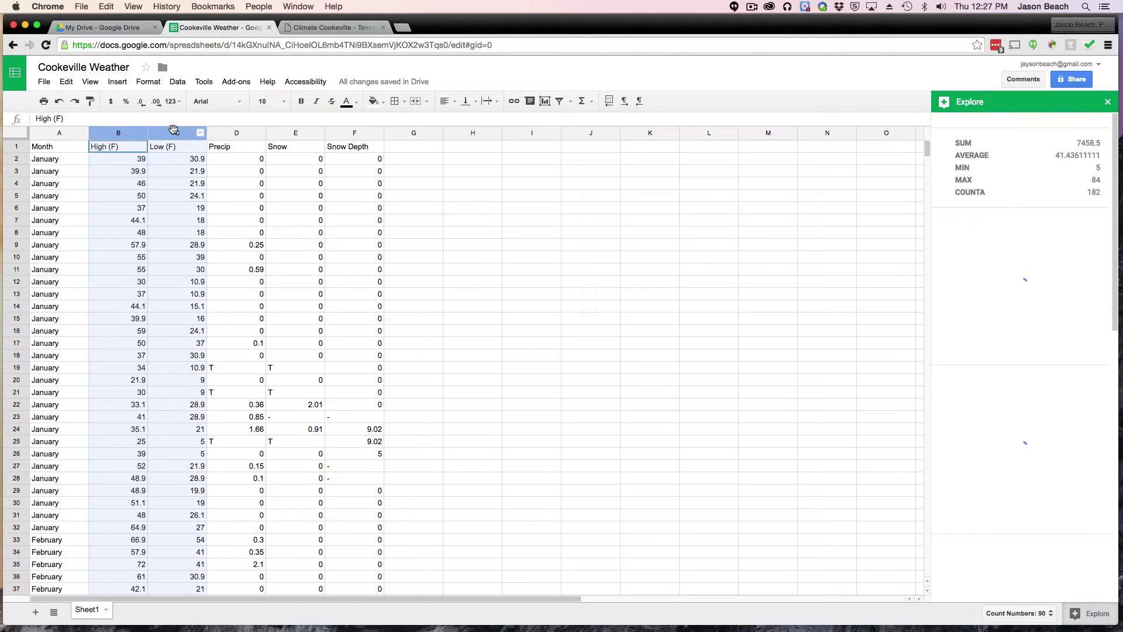
mouse_move(1019, 226)
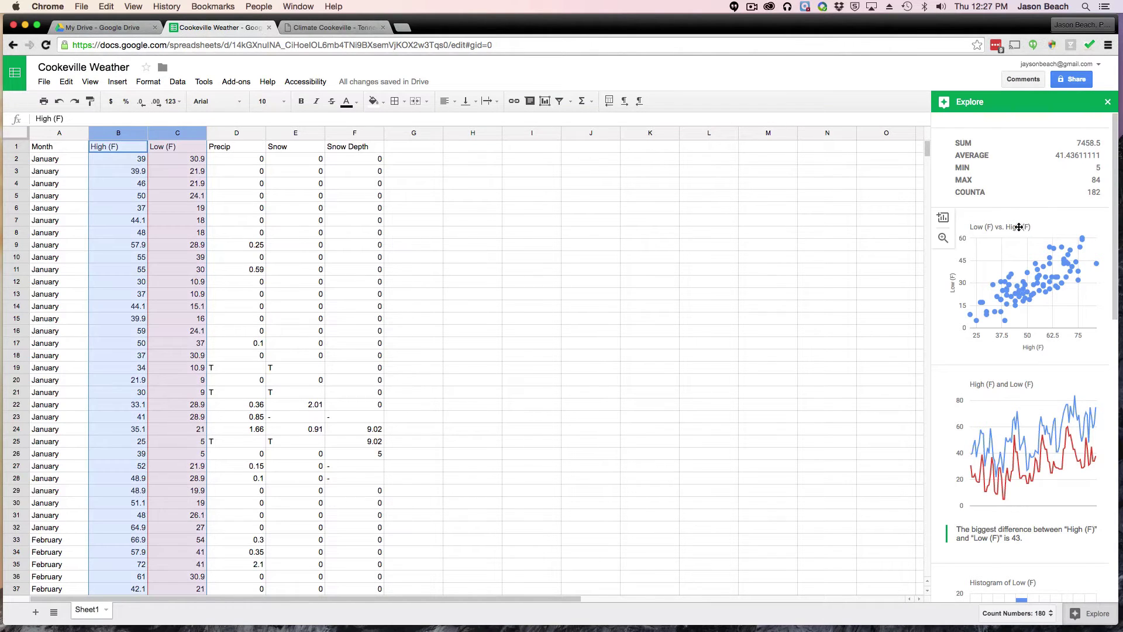
scroll(982, 351, down, 2)
mouse_move(976, 398)
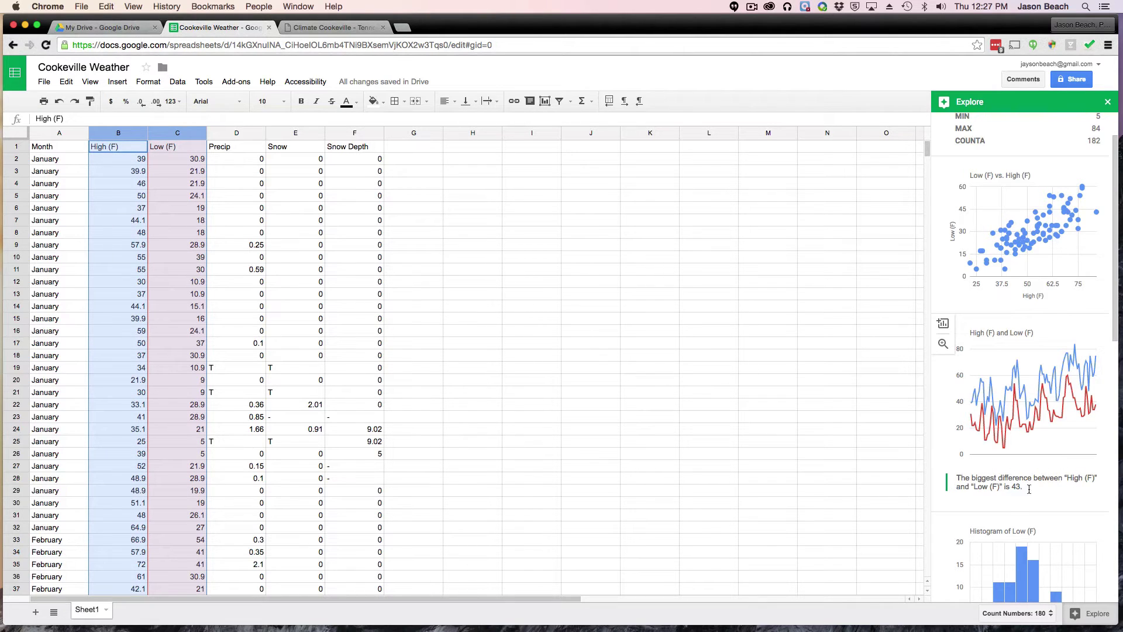
scroll(1024, 477, down, 5)
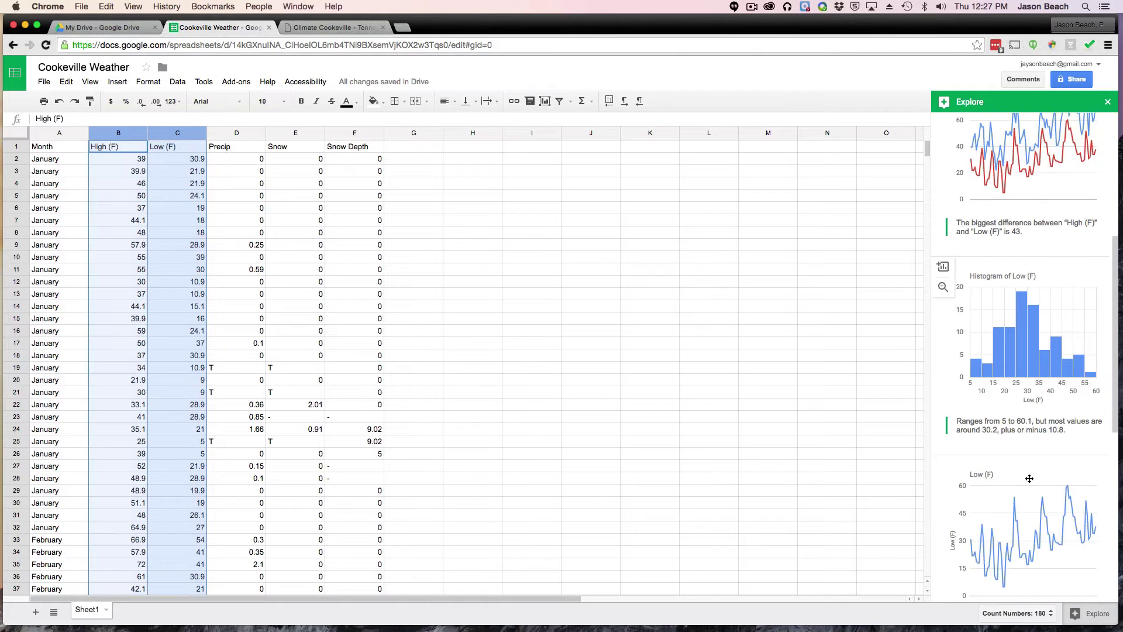
scroll(1011, 421, down, 9)
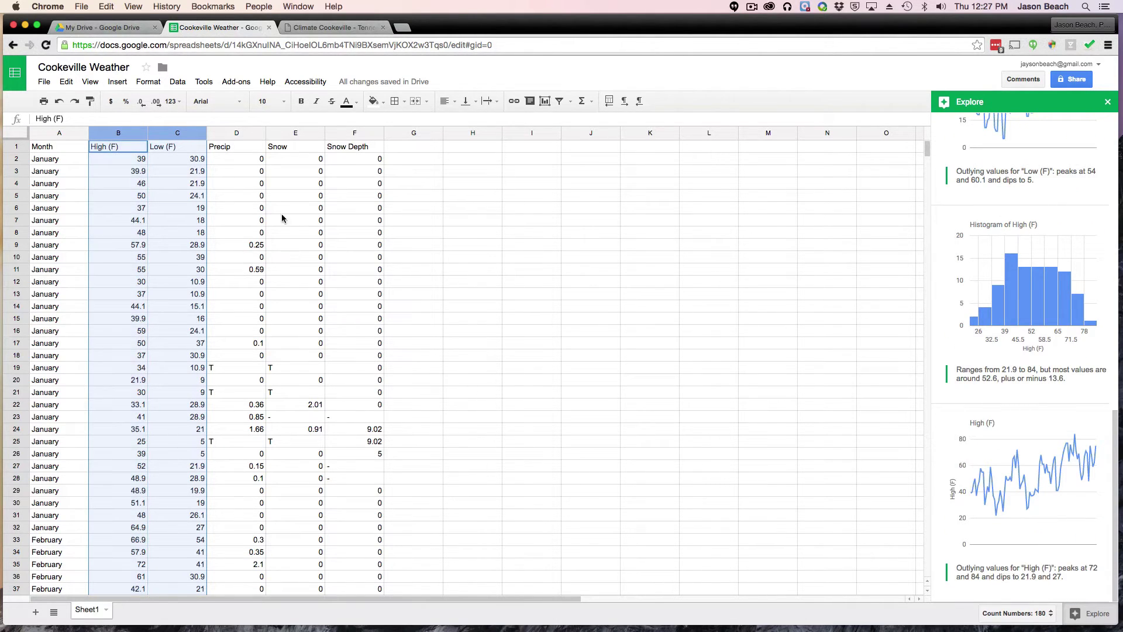
Select the High (F) through Snow Depth columns together and examine the Explore charts comparing temperatures and precipitation.
click(236, 134)
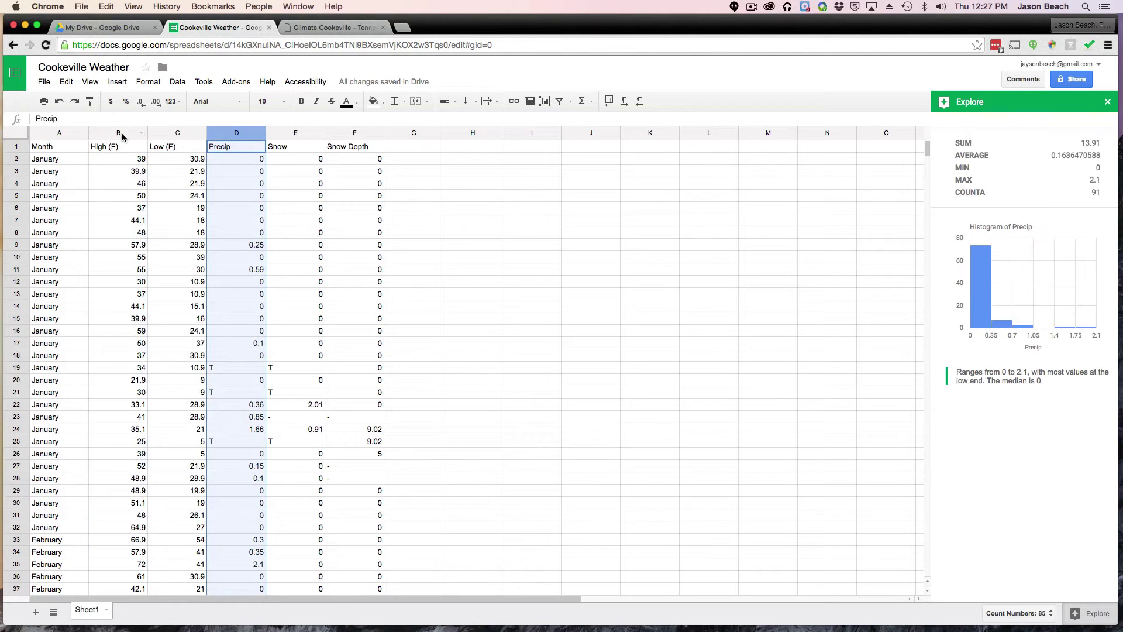
click(123, 133)
shift+click(342, 133)
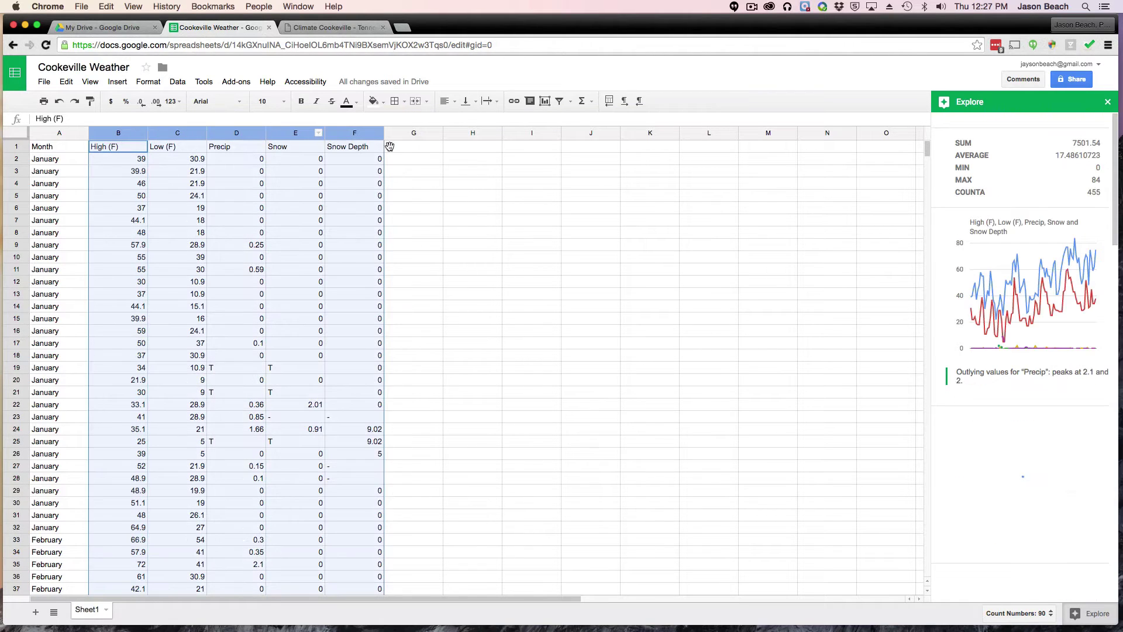
mouse_move(988, 278)
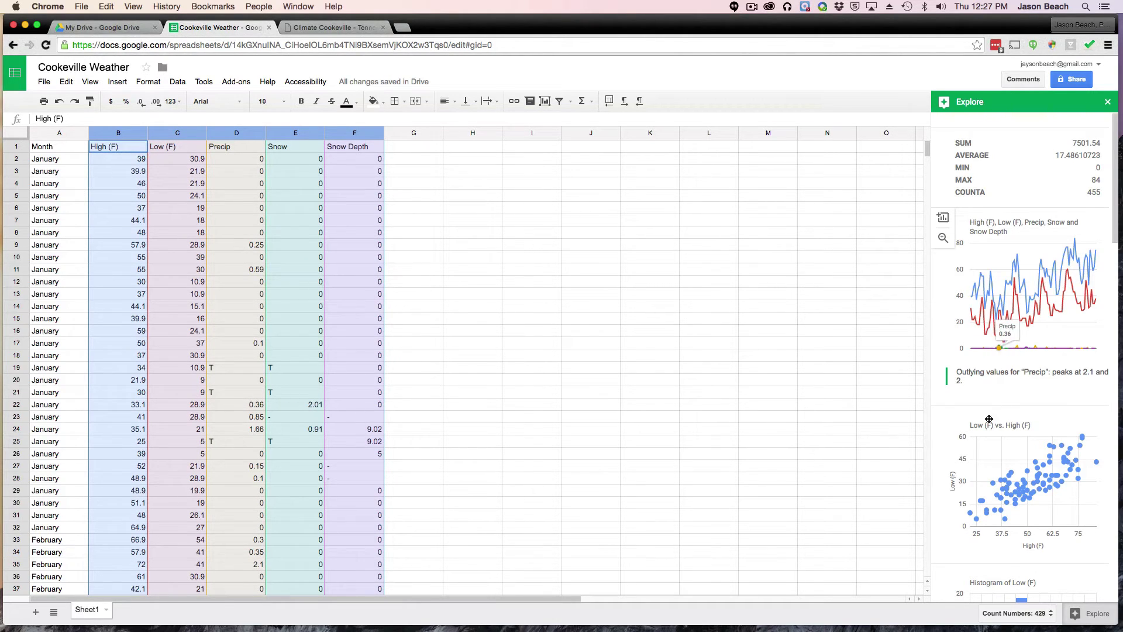
scroll(988, 419, down, 10)
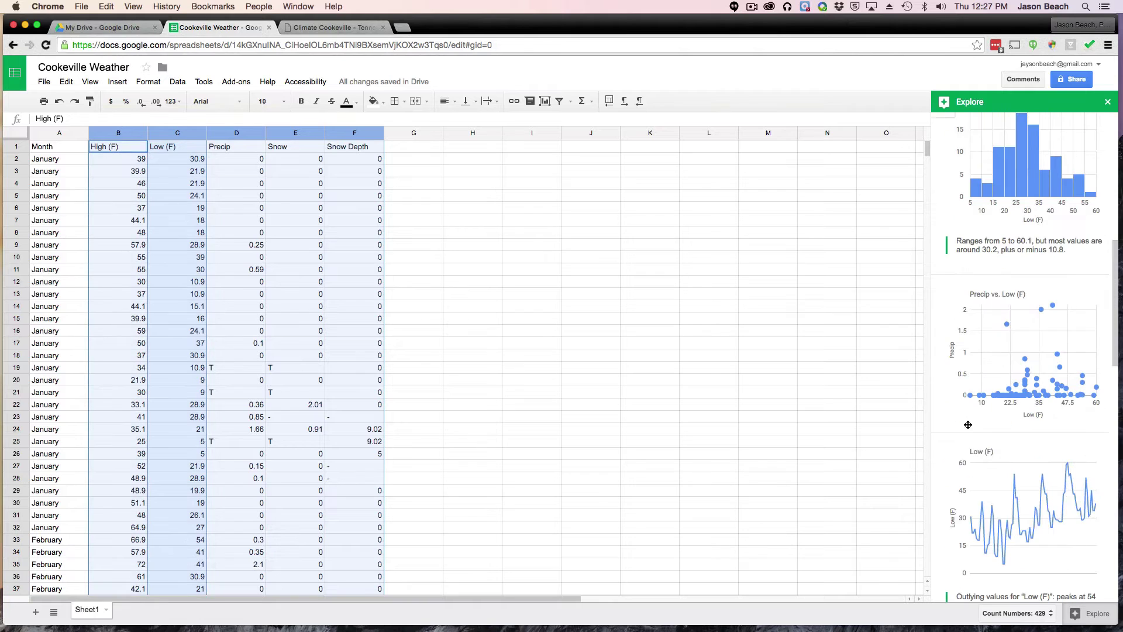
mouse_move(968, 425)
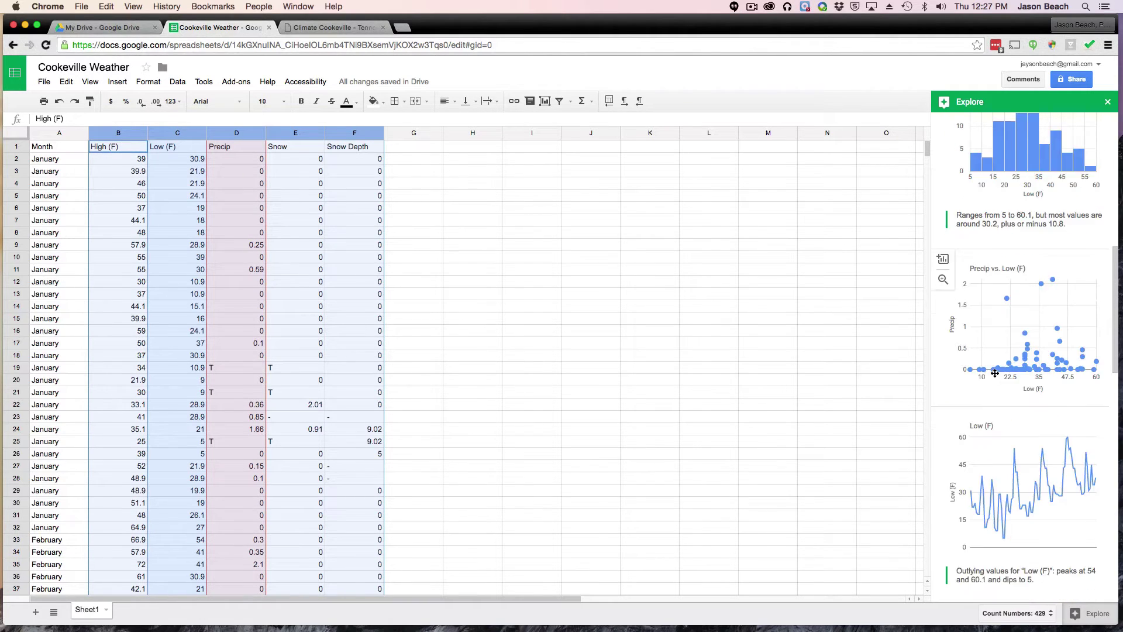
scroll(1018, 351, down, 5)
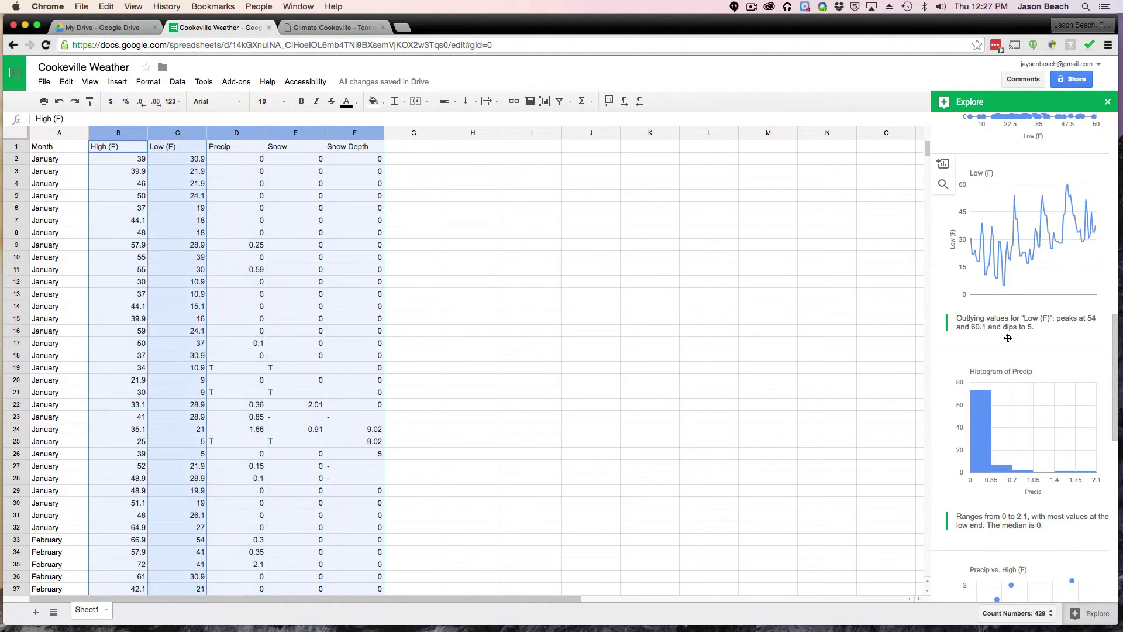
scroll(1024, 369, down, 5)
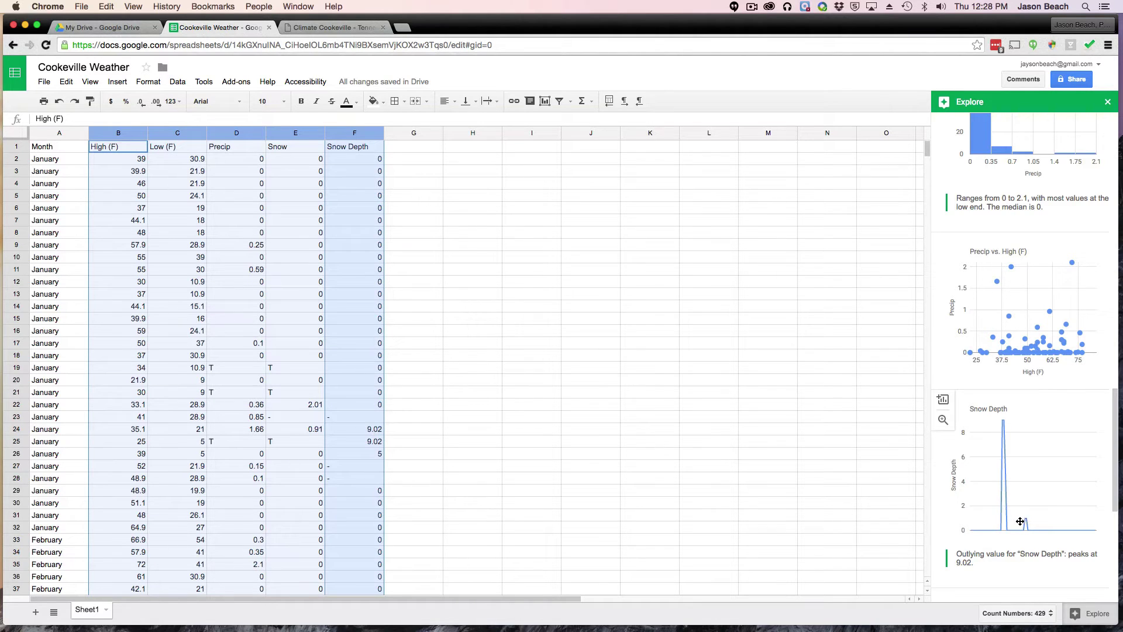
Examine the Snow Depth chart in Explore and check it against the sheet's January and February rows.
mouse_move(1026, 519)
scroll(755, 473, down, 10)
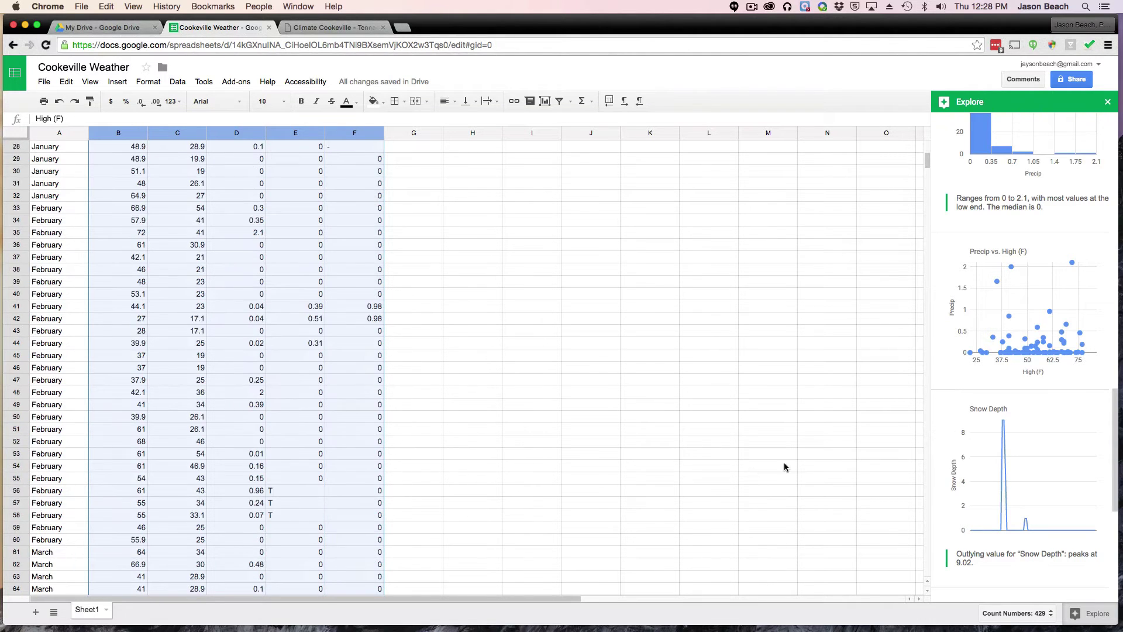
scroll(1024, 459, up, 3)
scroll(291, 415, up, 10)
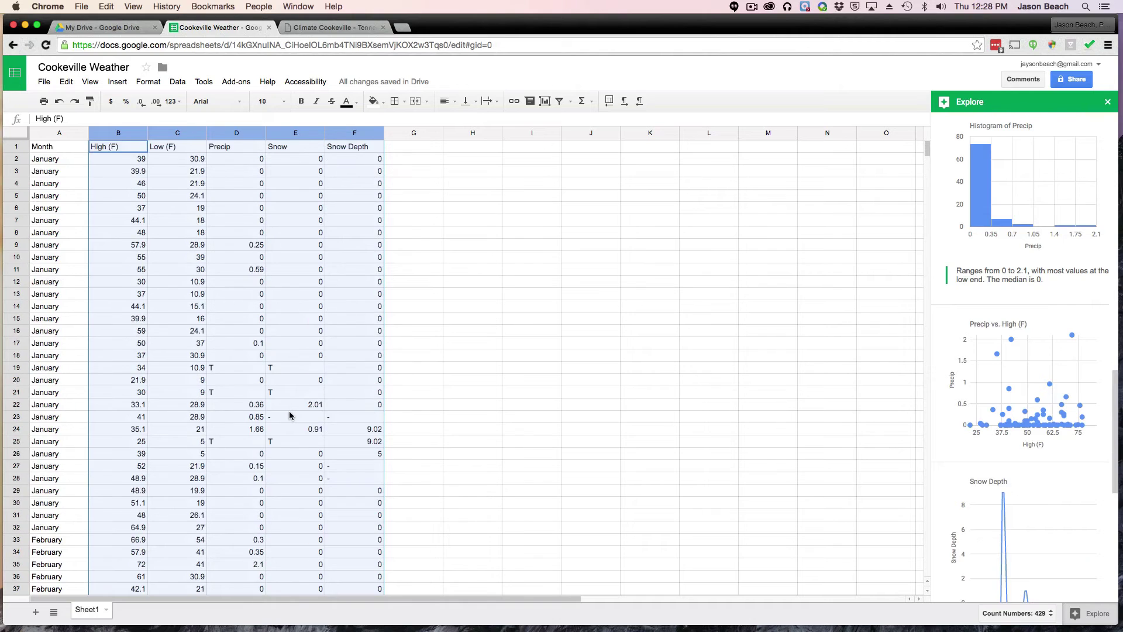
Clear the column selection and close the Explore suggestions.
click(630, 344)
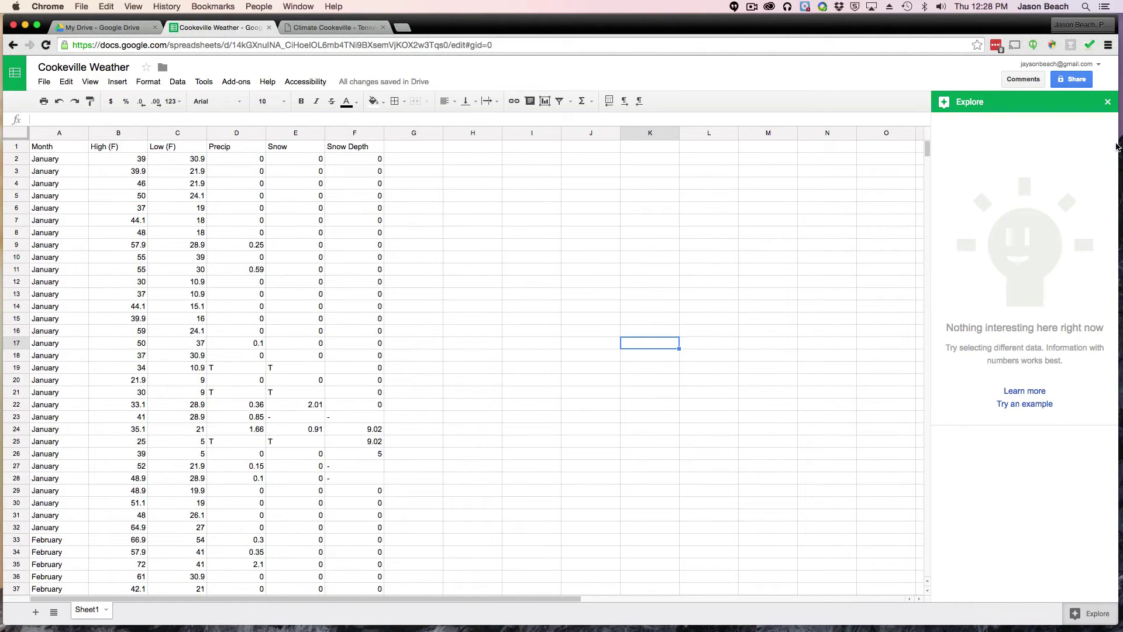
click(1107, 103)
click(257, 270)
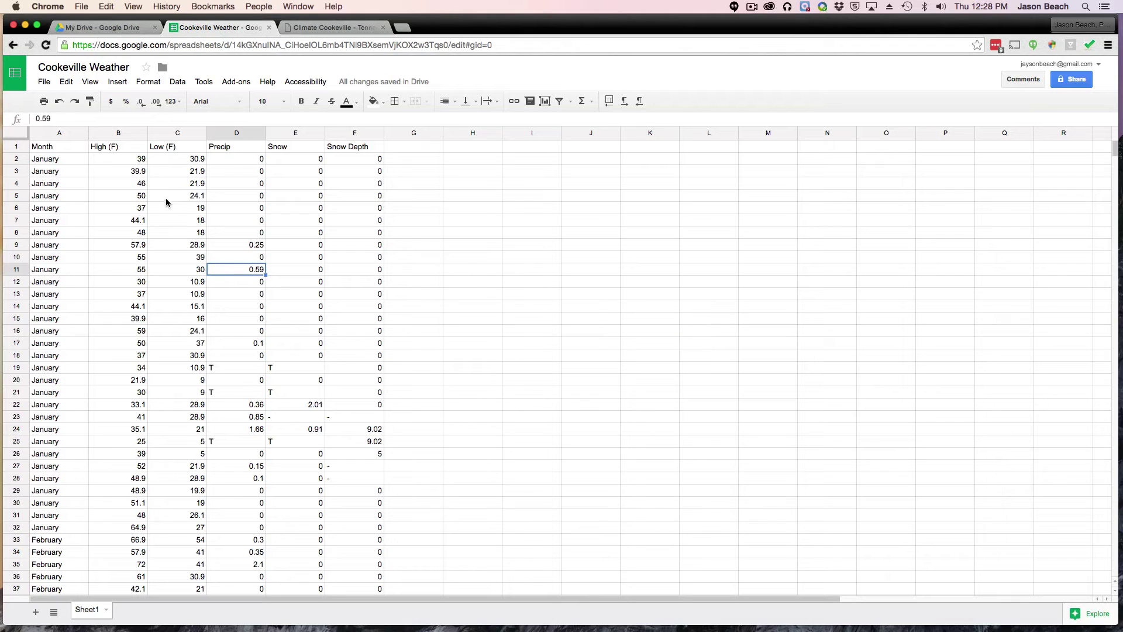
Select the whole High (F) column and reopen Explore to view its suggested charts.
click(112, 147)
click(112, 139)
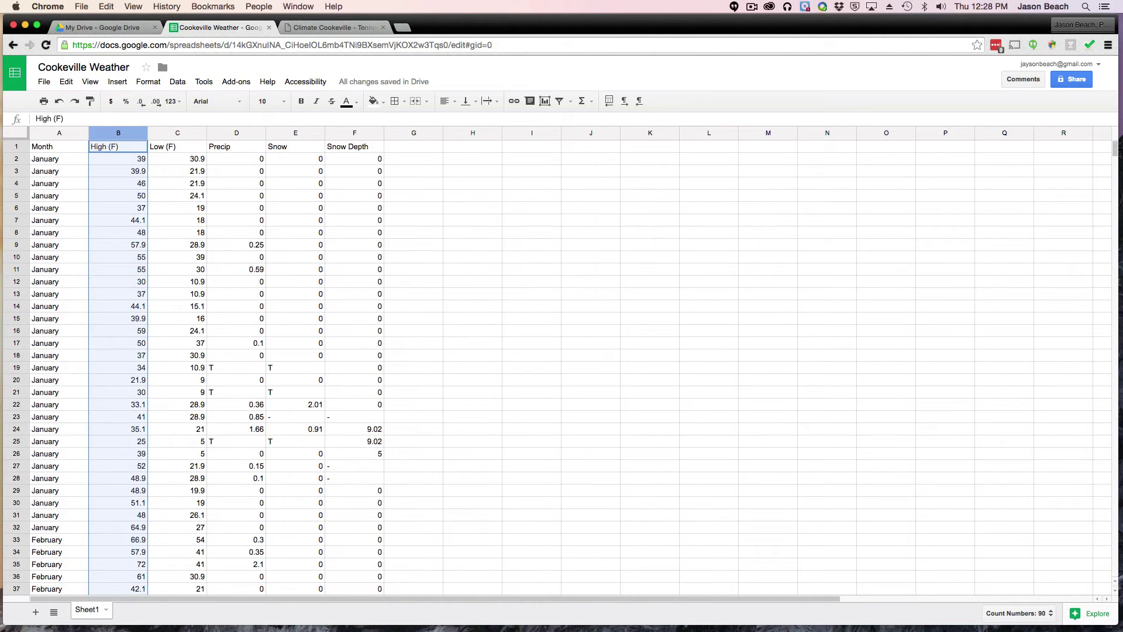
click(1082, 615)
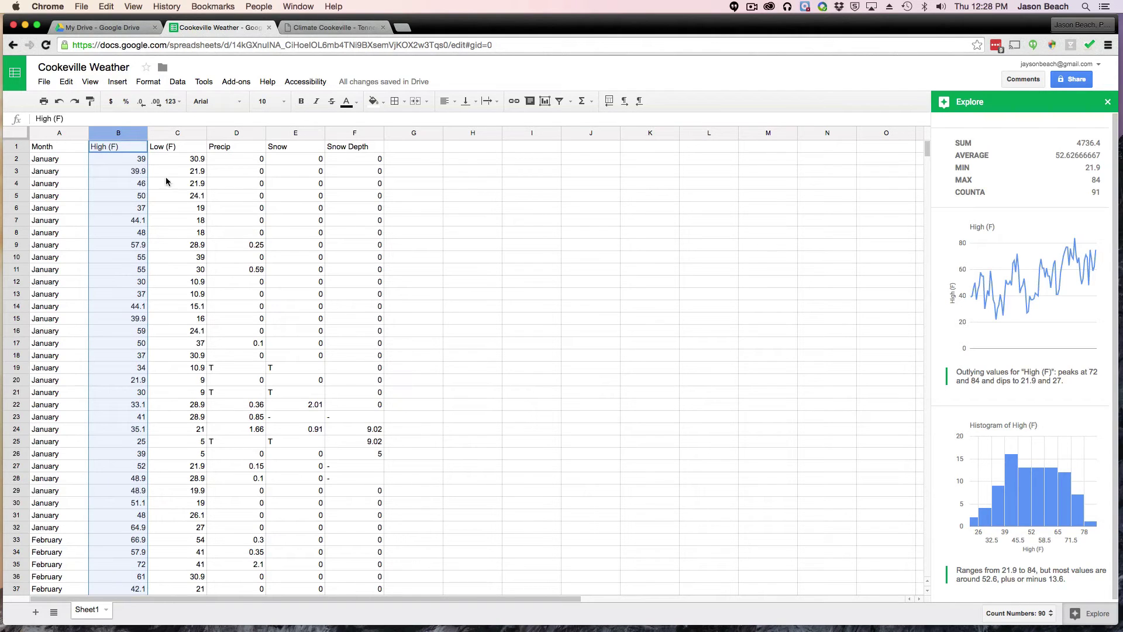
Close Explore, start inserting a chart for the High (F) column, and move the Chart Editor clear of the weather data.
click(1107, 103)
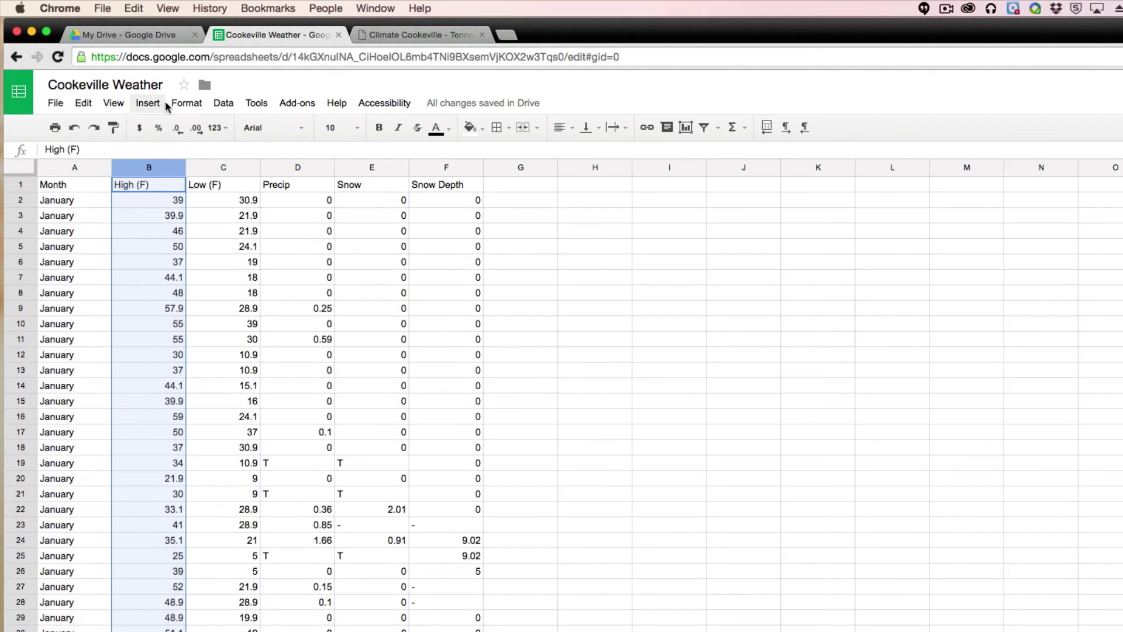
click(114, 104)
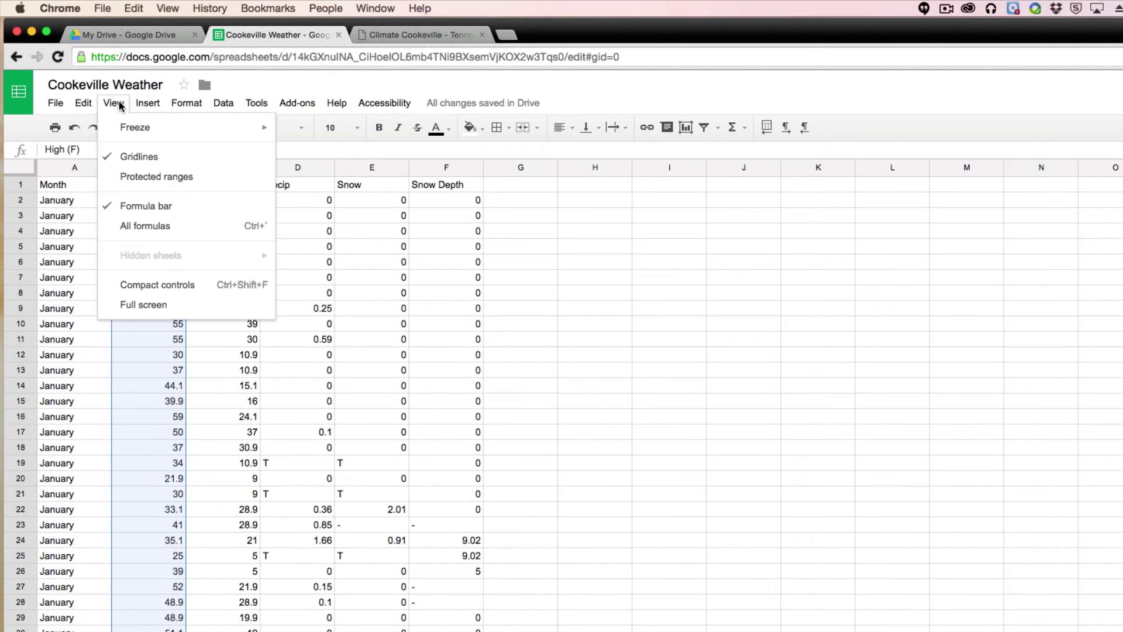
mouse_move(156, 108)
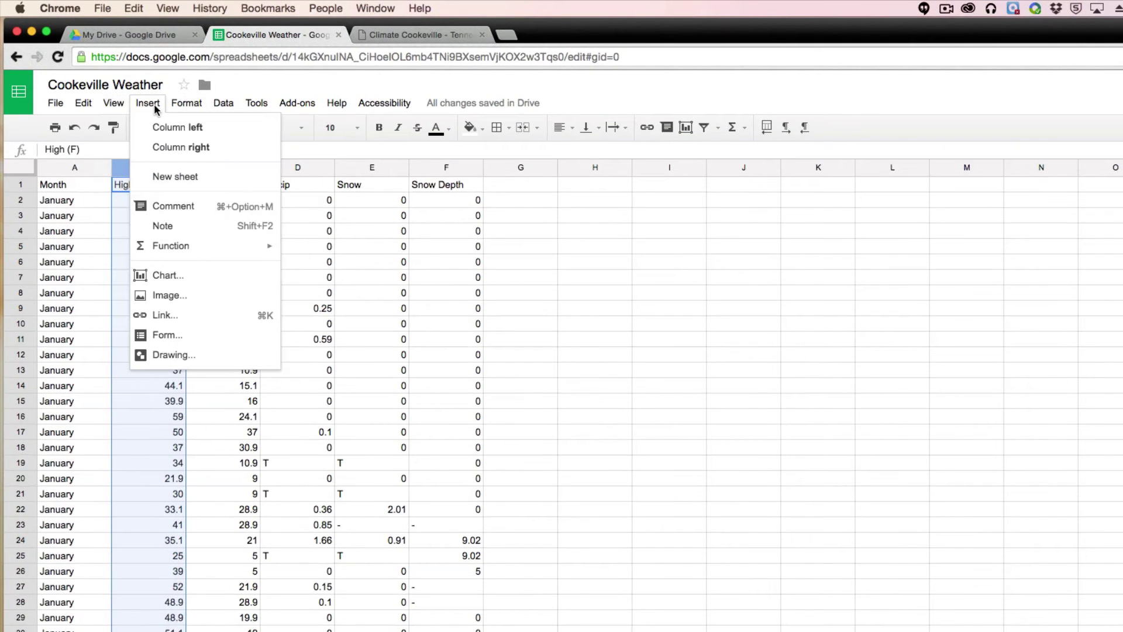
click(168, 276)
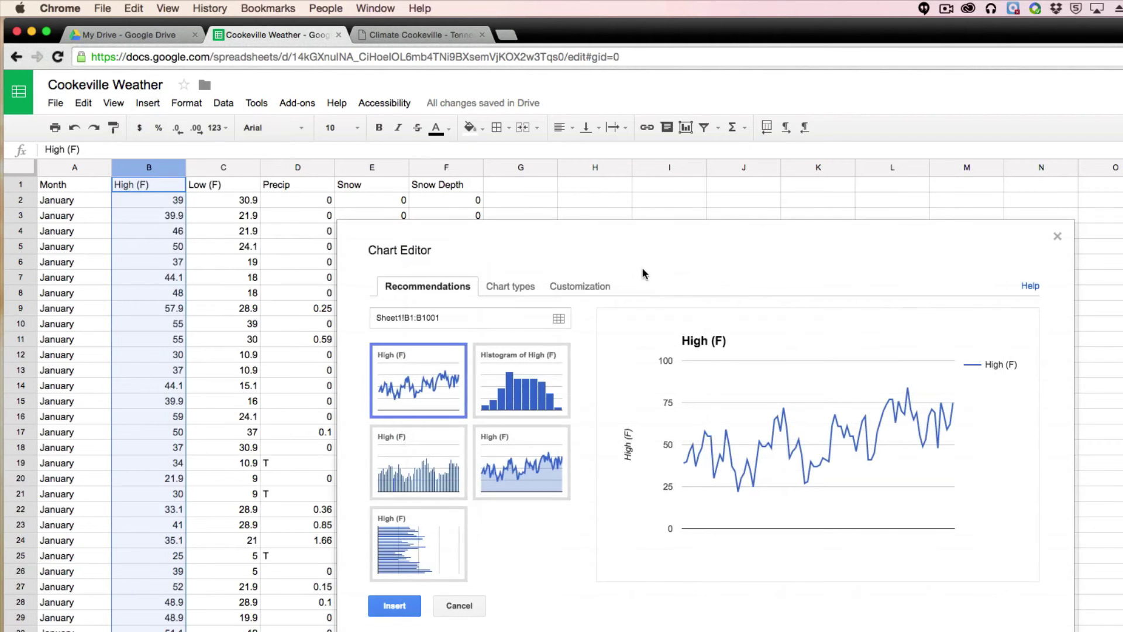
drag(544, 232, 714, 219)
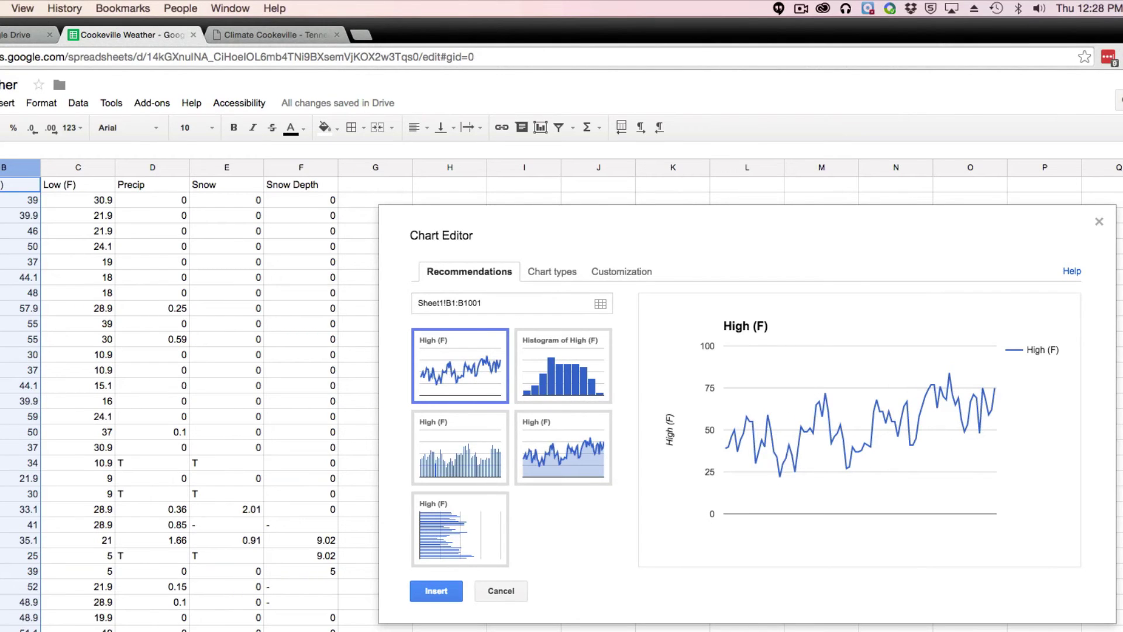
Select the Month and High (F) columns while the Chart Editor is open, and view the available chart types.
click(536, 272)
click(496, 270)
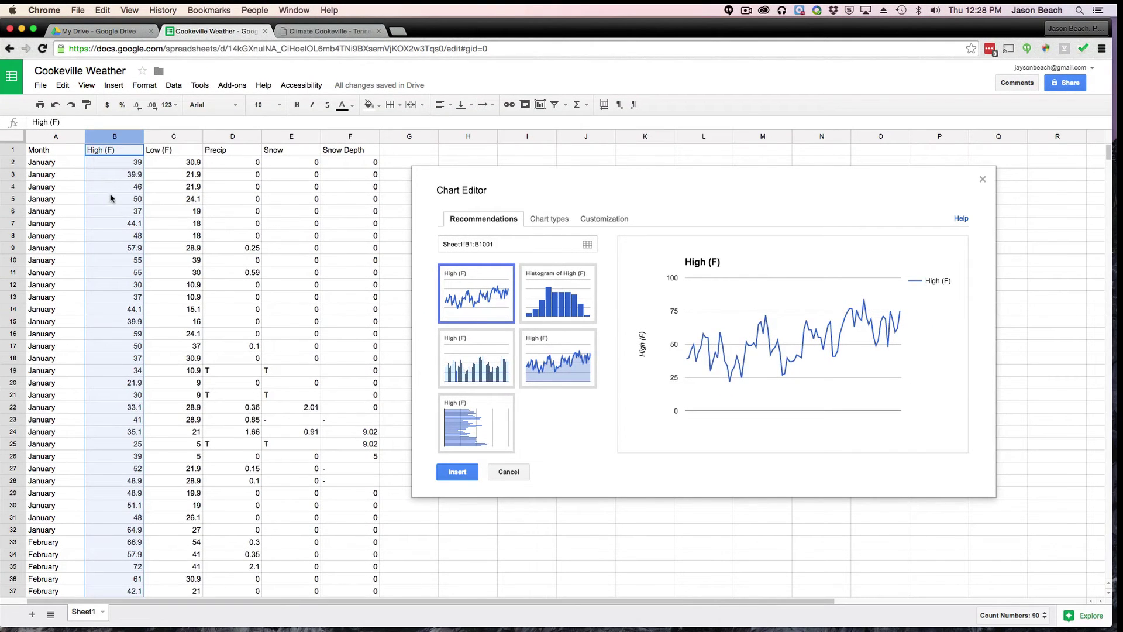
click(54, 138)
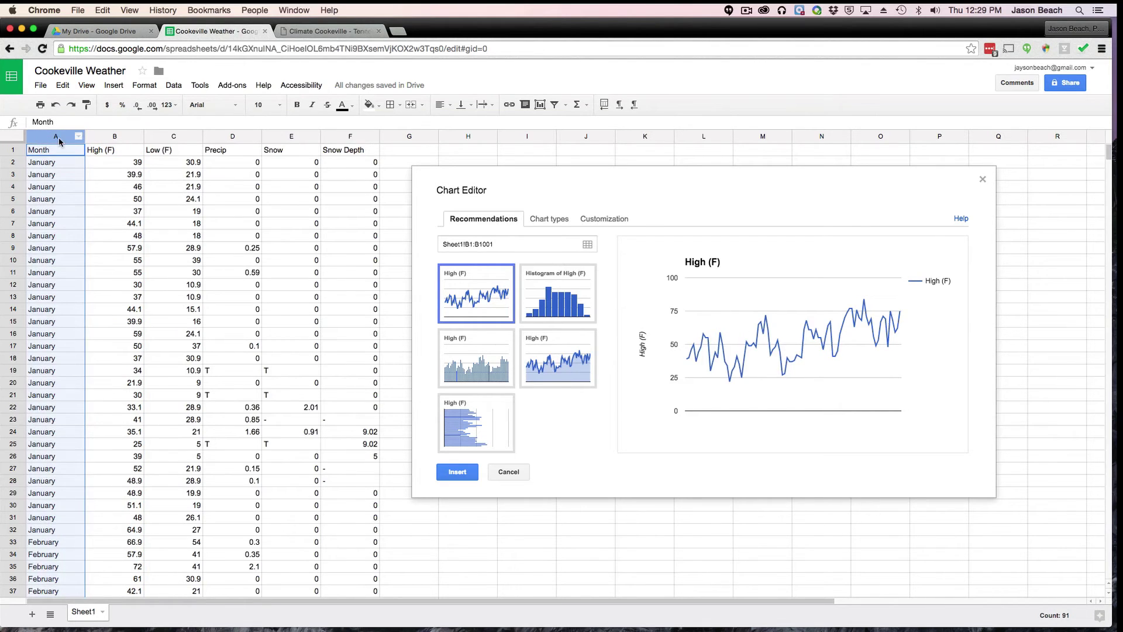
shift+click(114, 136)
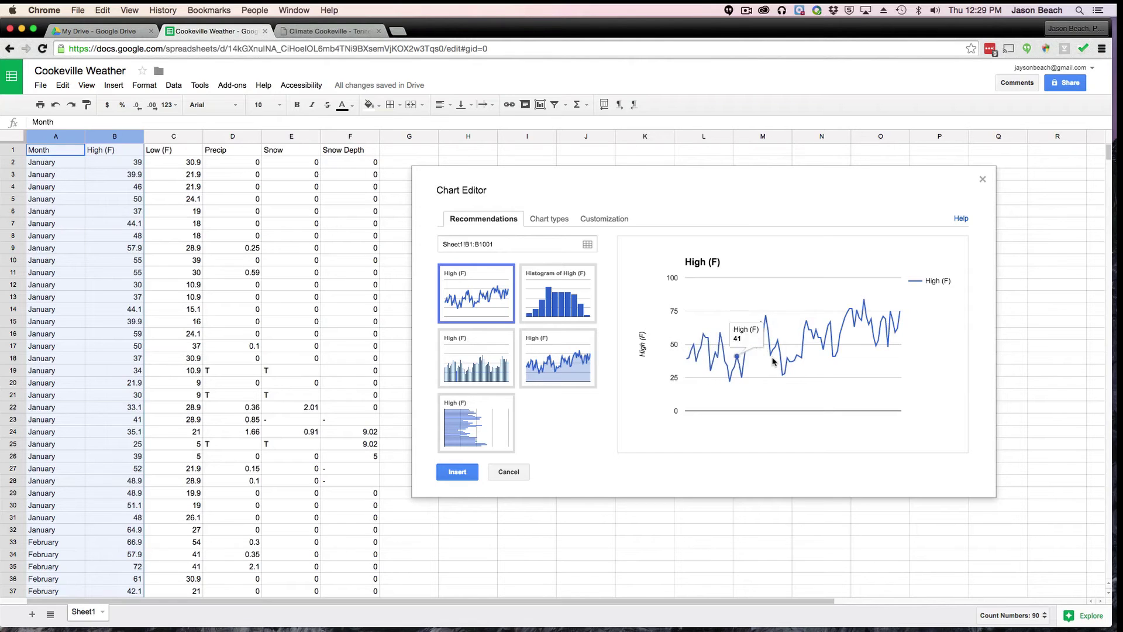
click(555, 218)
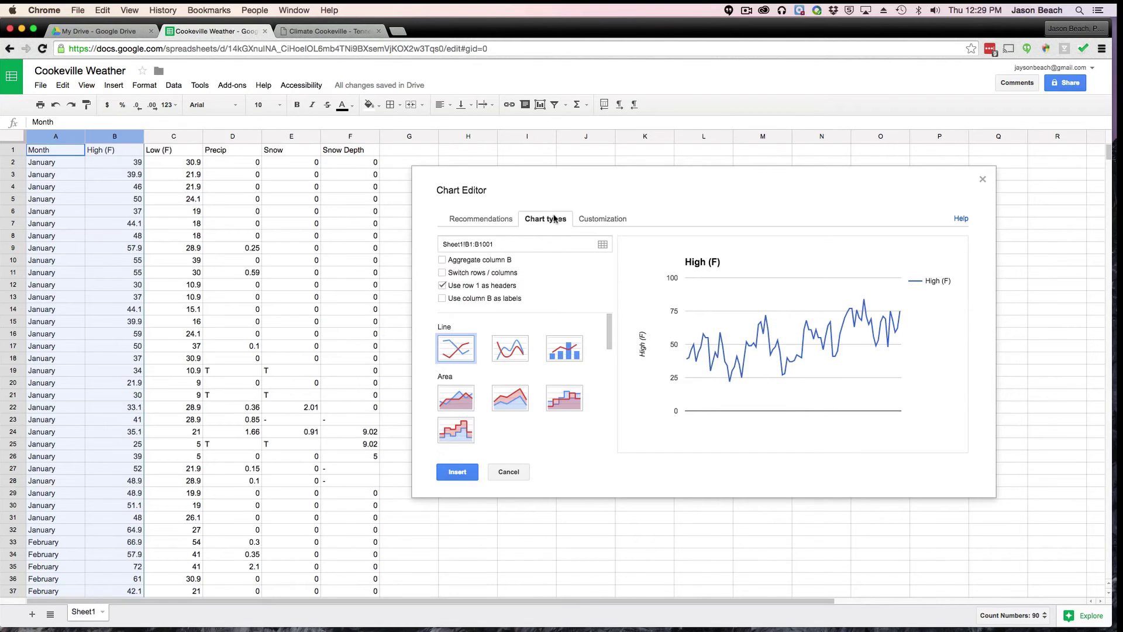
Preview the Motion chart type in the Chart Editor, then open its live example and play the animation.
drag(610, 332, 616, 429)
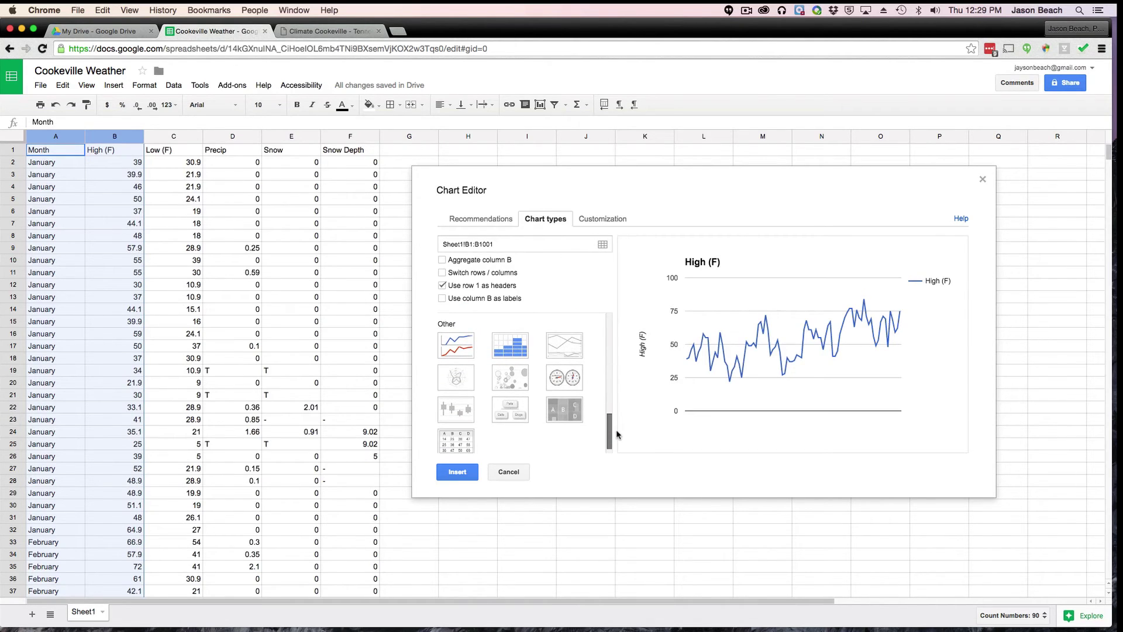
click(517, 379)
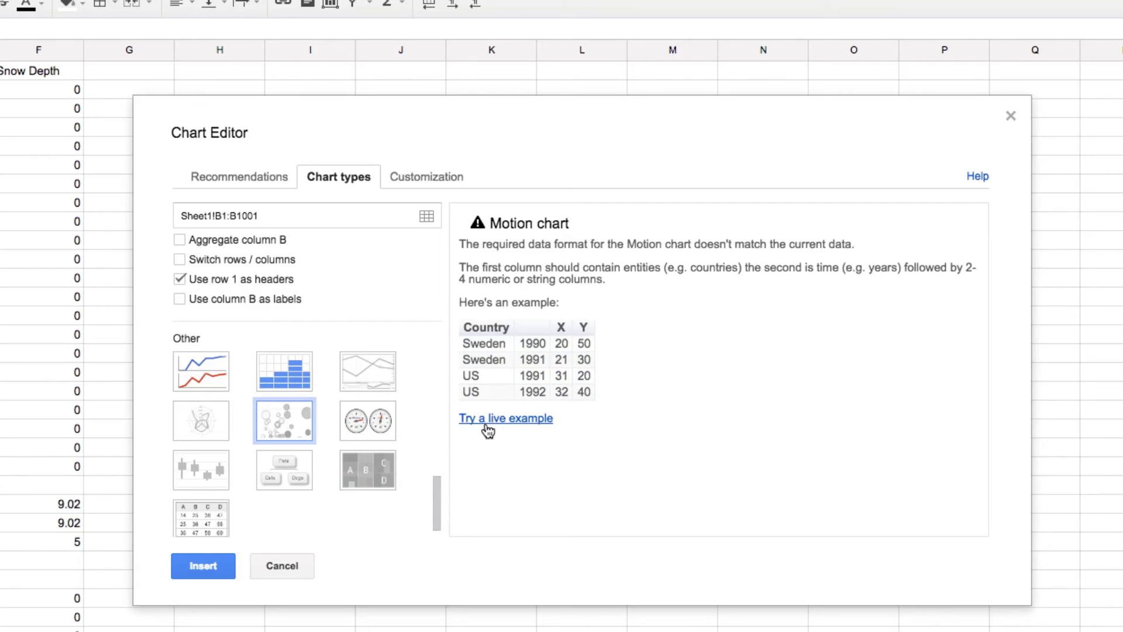
click(506, 419)
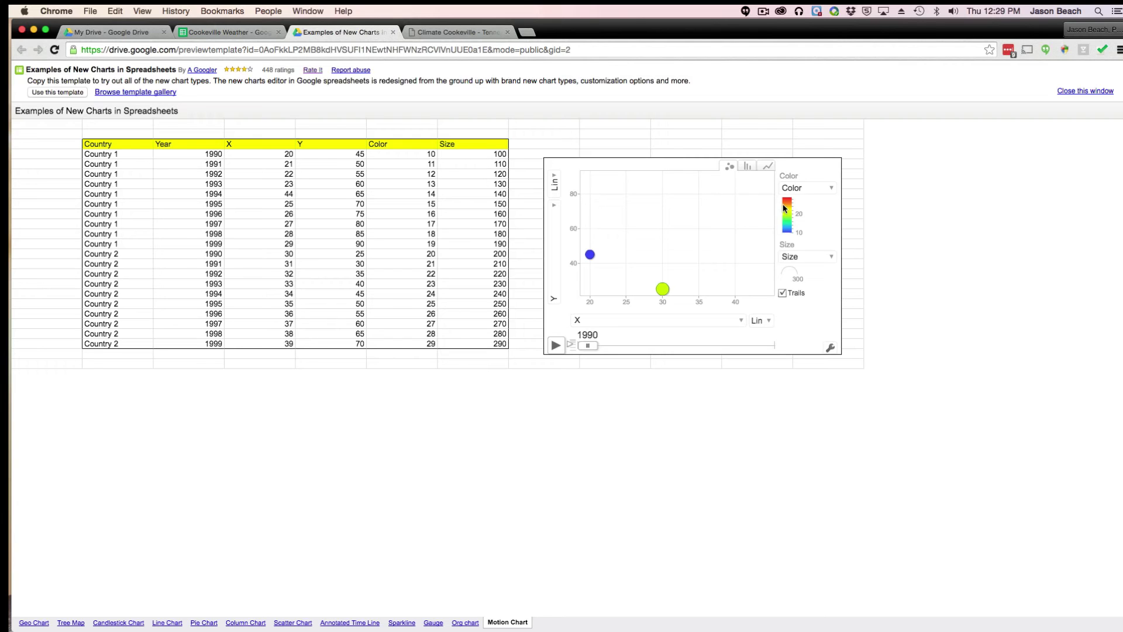
click(557, 345)
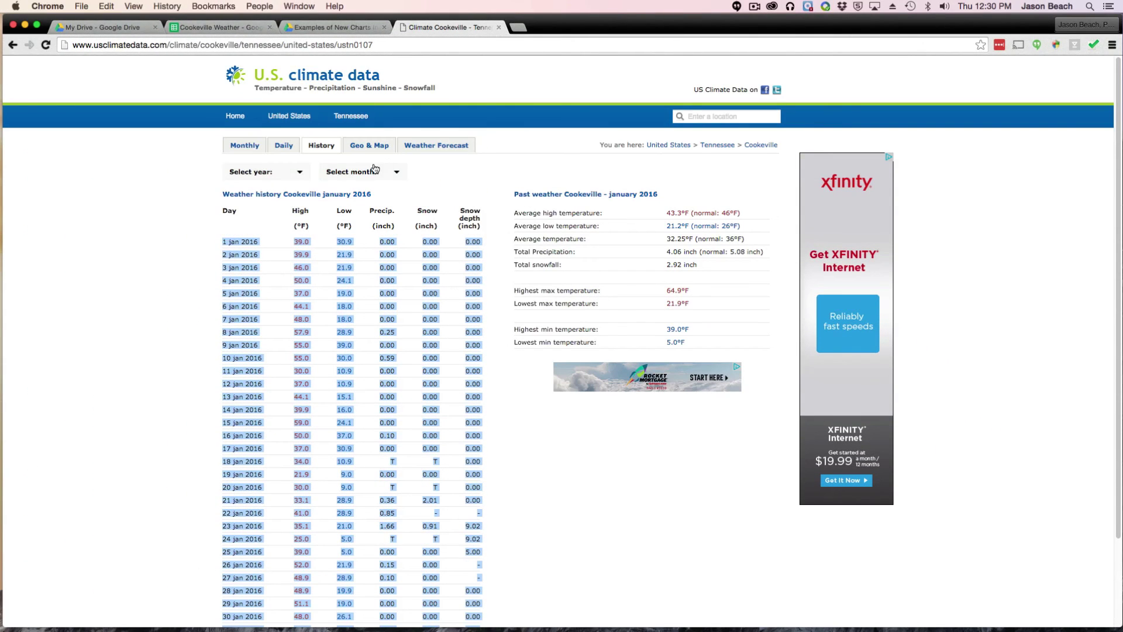
Examine the year and month choices for Cookeville's weather history on the U.S. climate data site.
click(301, 173)
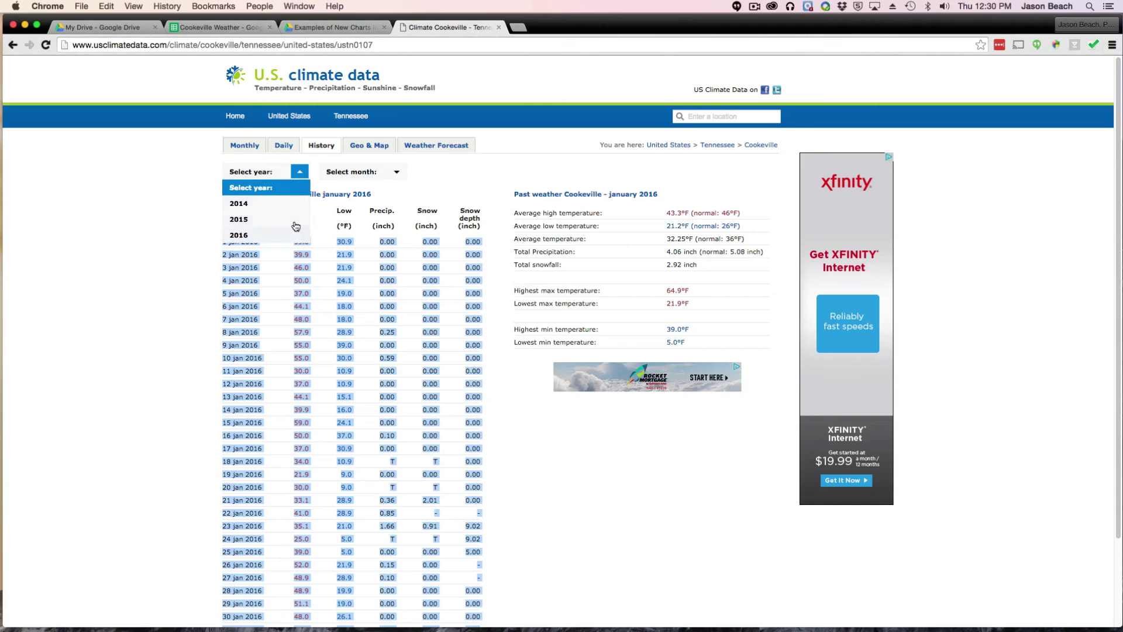
scroll(299, 167, down, 1)
click(300, 163)
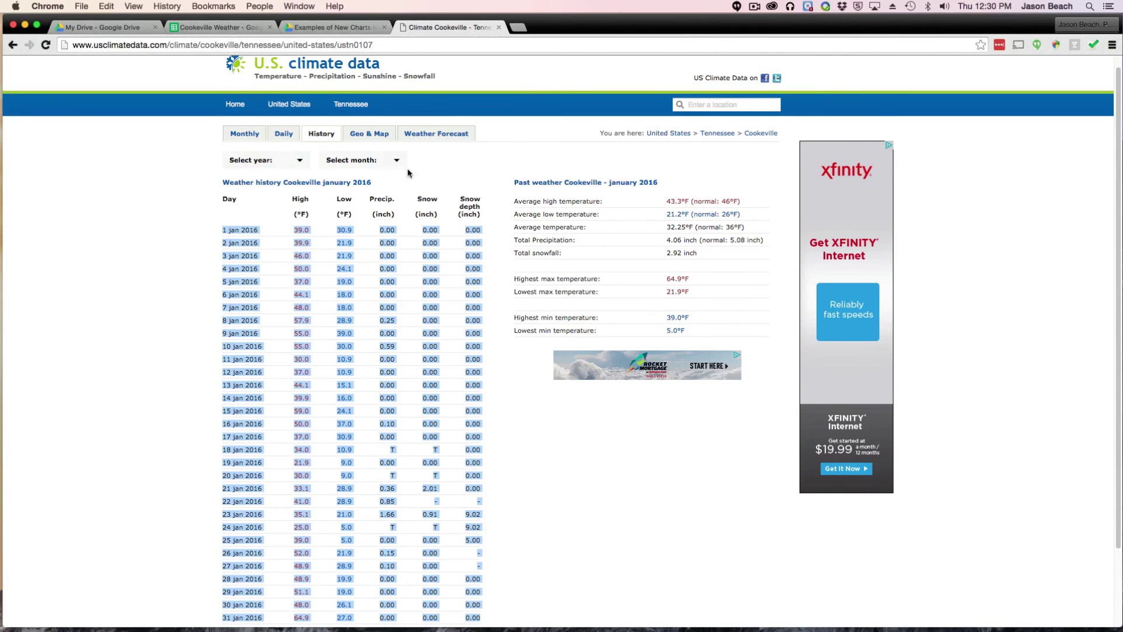
click(301, 162)
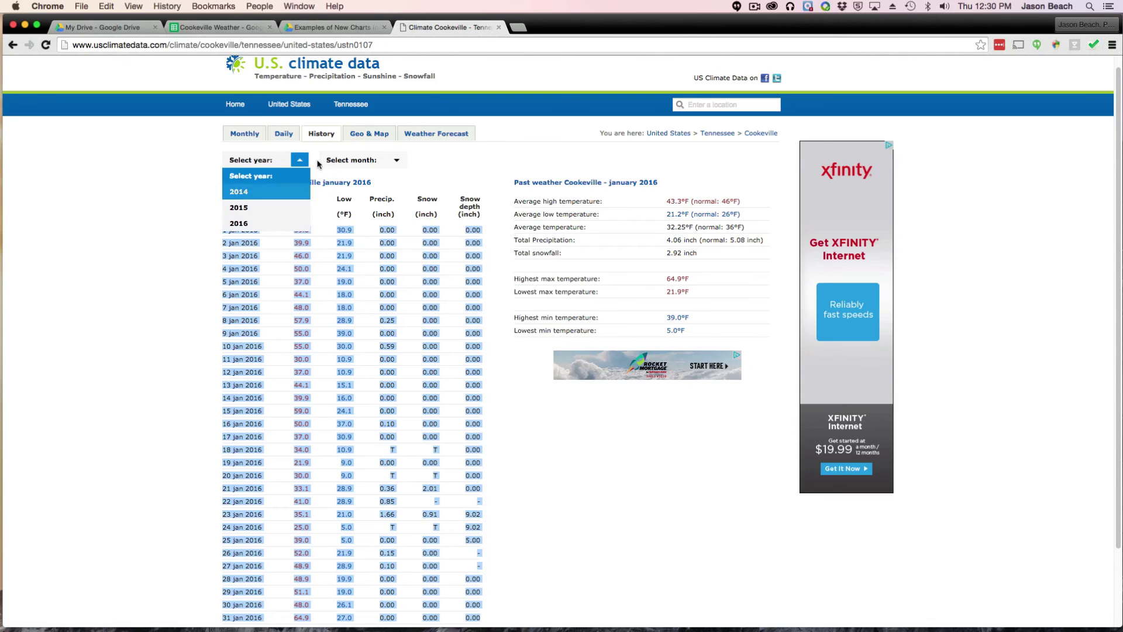
click(315, 161)
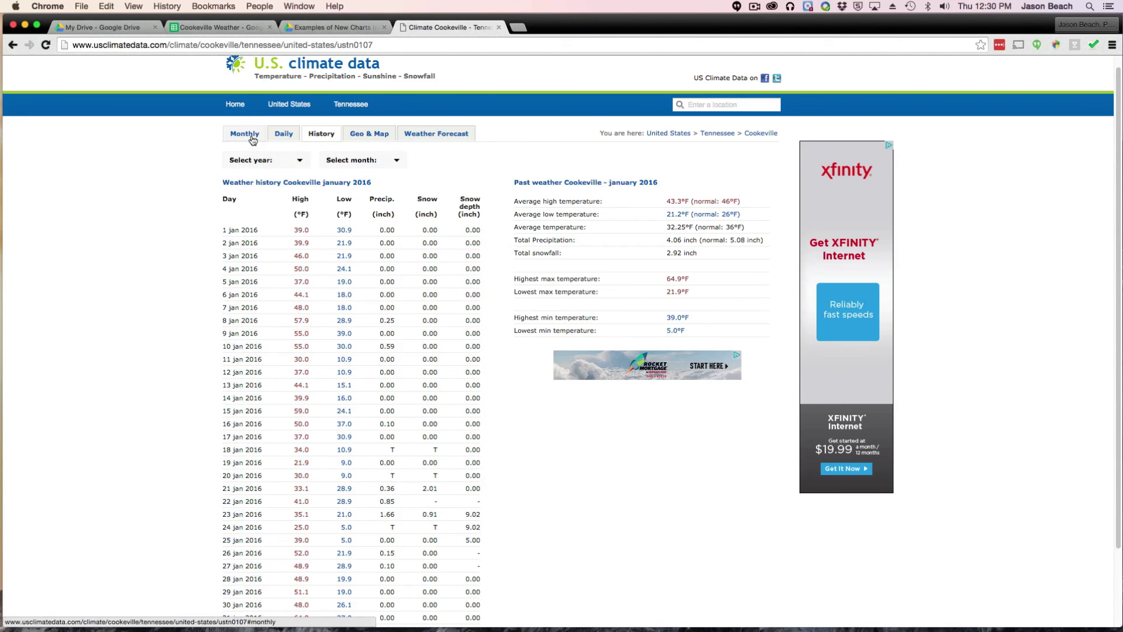
click(302, 163)
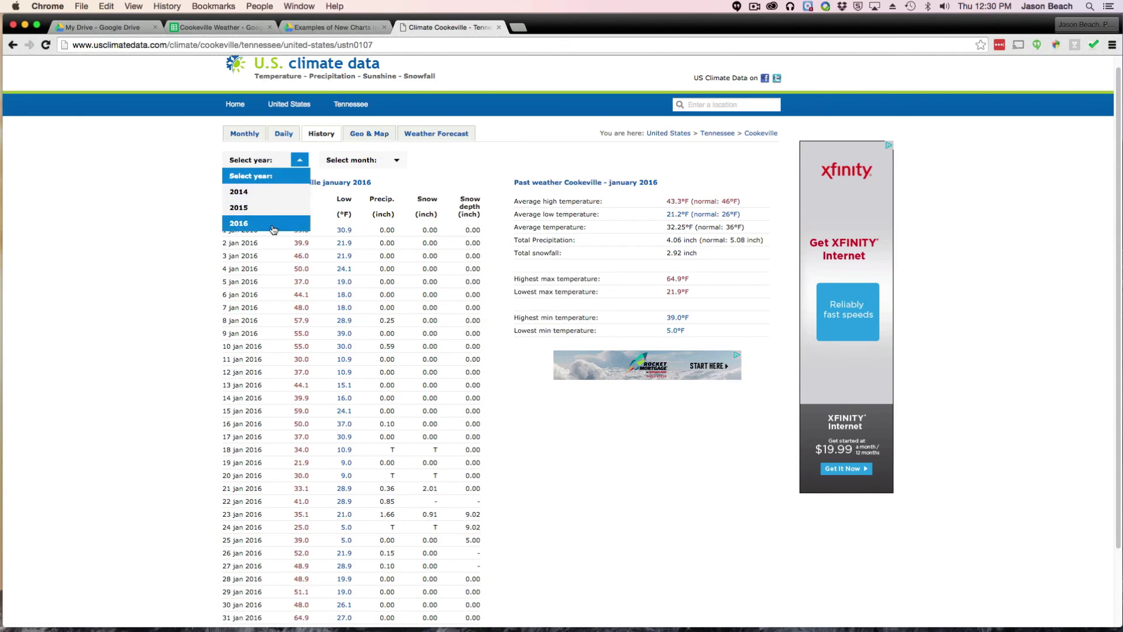
click(321, 162)
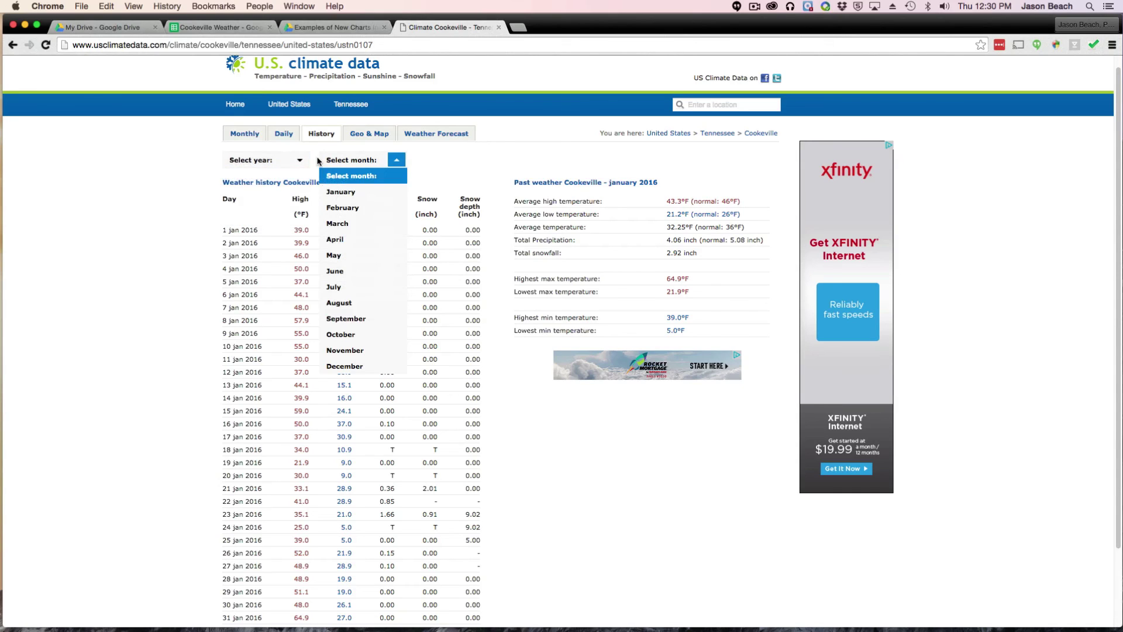
click(431, 155)
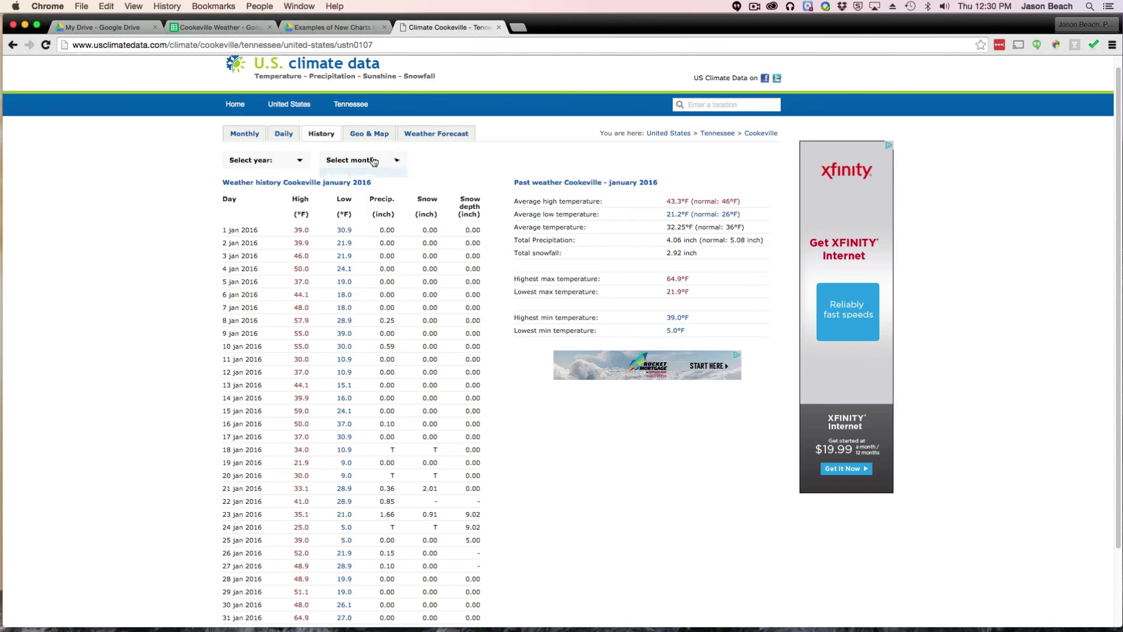
click(298, 166)
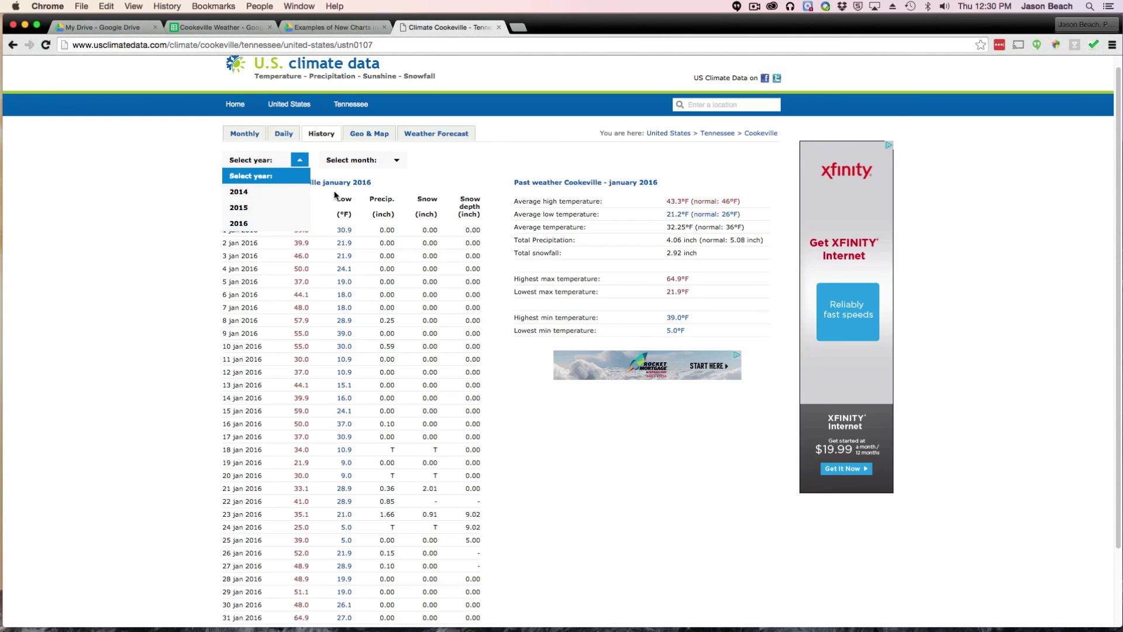
click(425, 174)
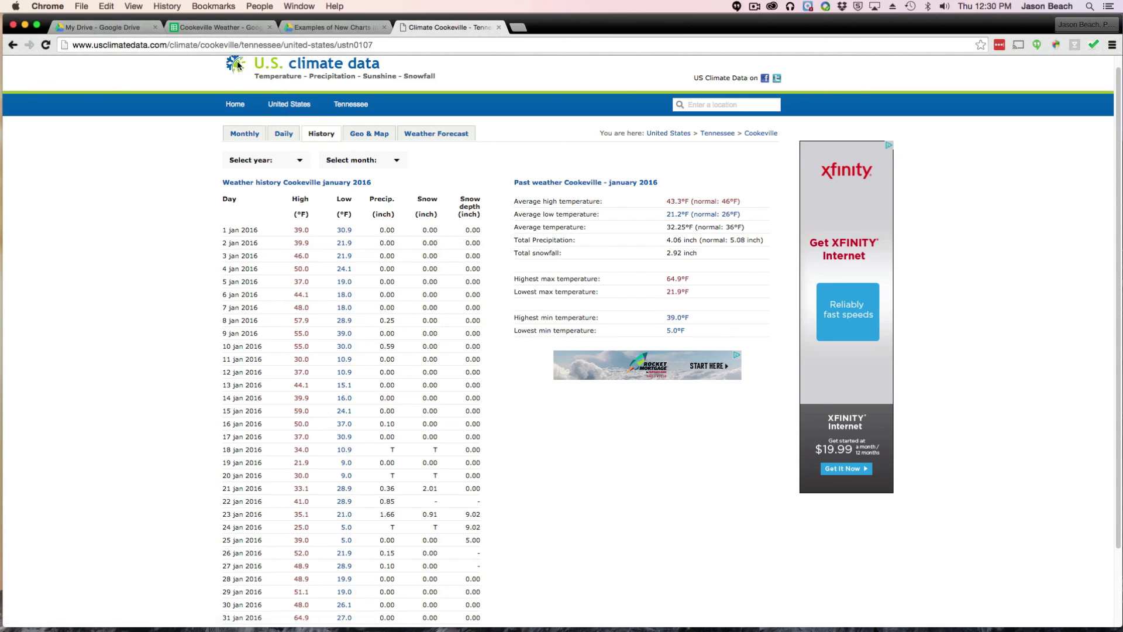
Return to the Cookeville Weather spreadsheet and close the Chart Editor without inserting the Motion chart.
click(189, 28)
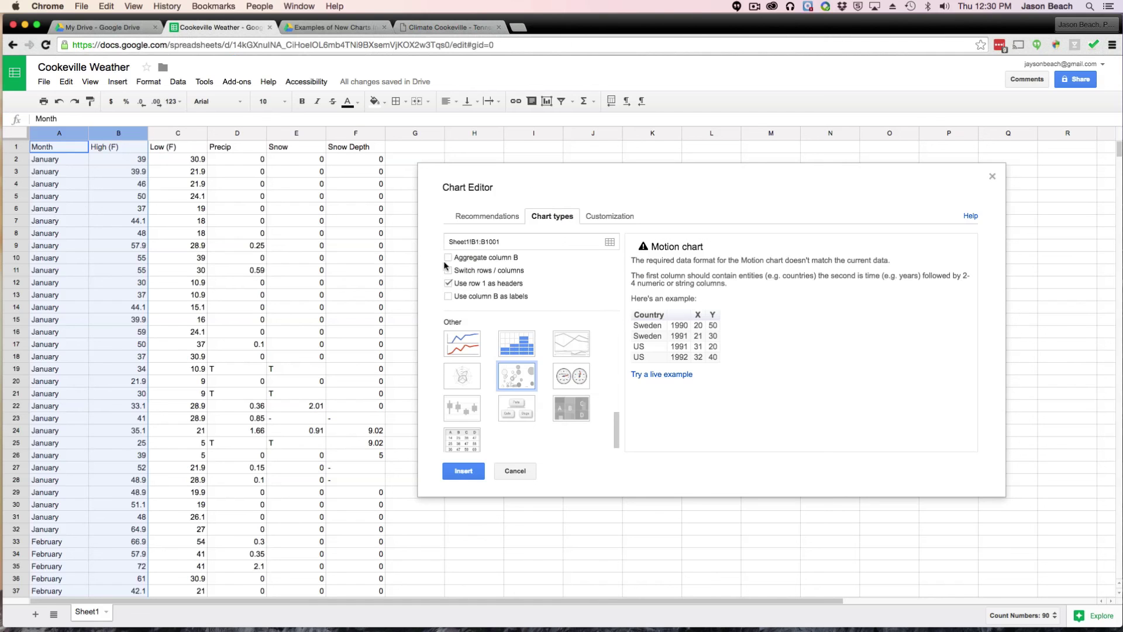
click(992, 176)
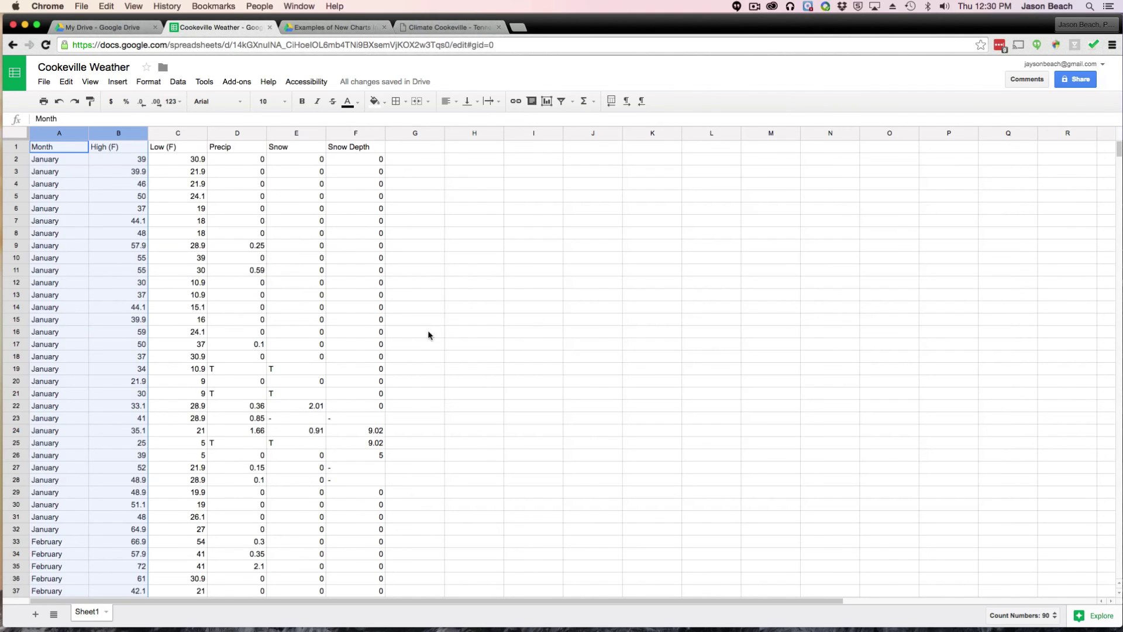
Insert the recommended Histogram of High (F) through the Chart Editor and move it onto the empty cells beside the data.
click(116, 82)
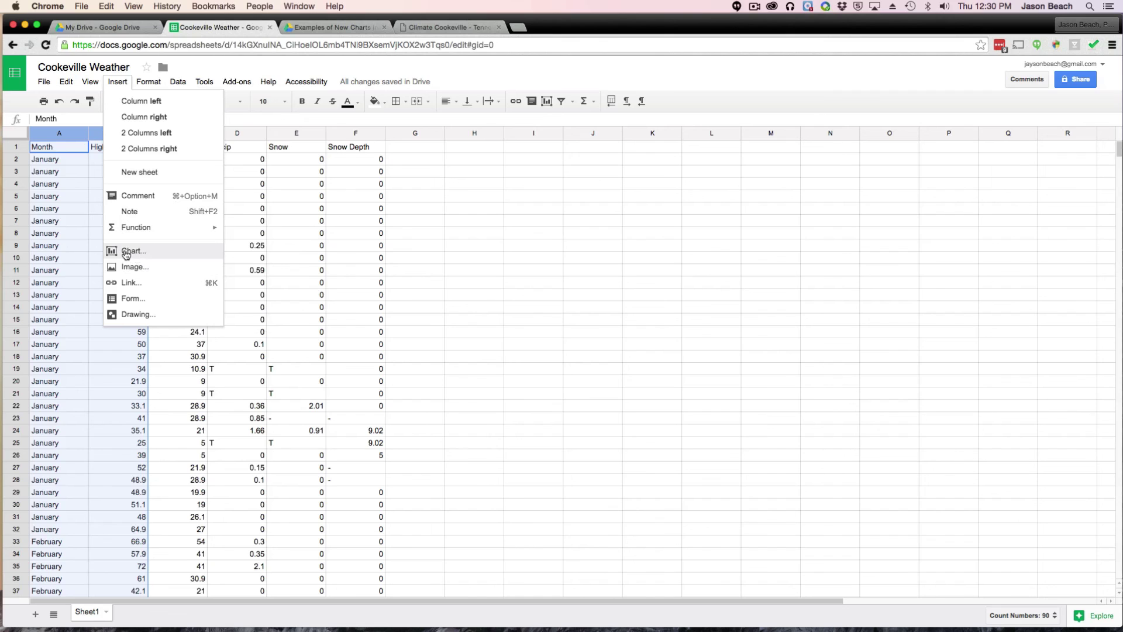
key(Escape)
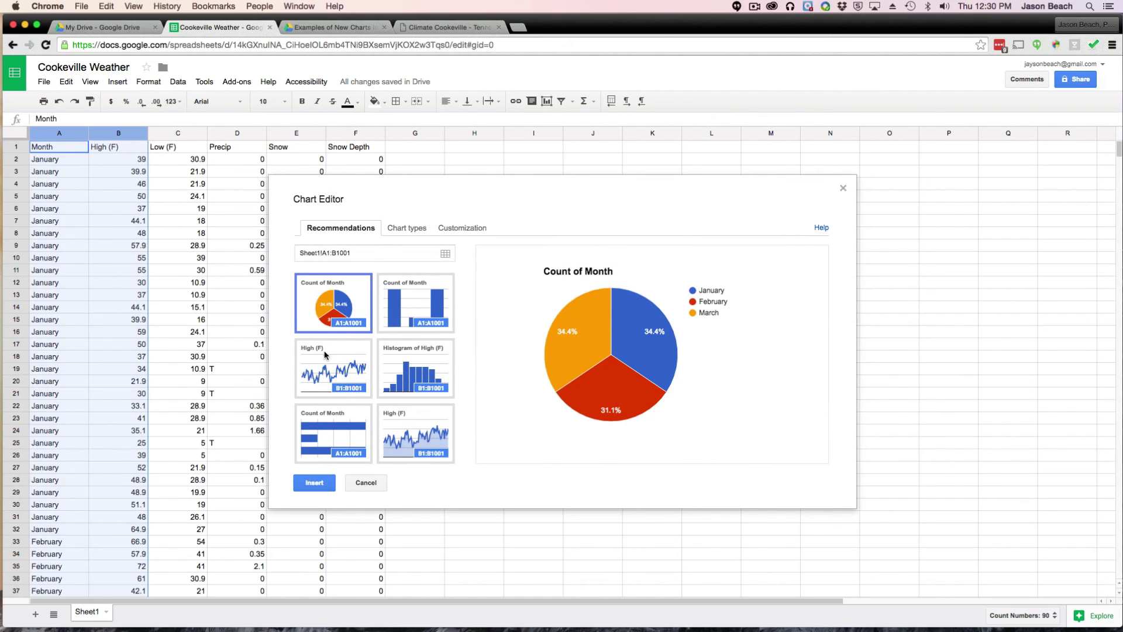
click(401, 382)
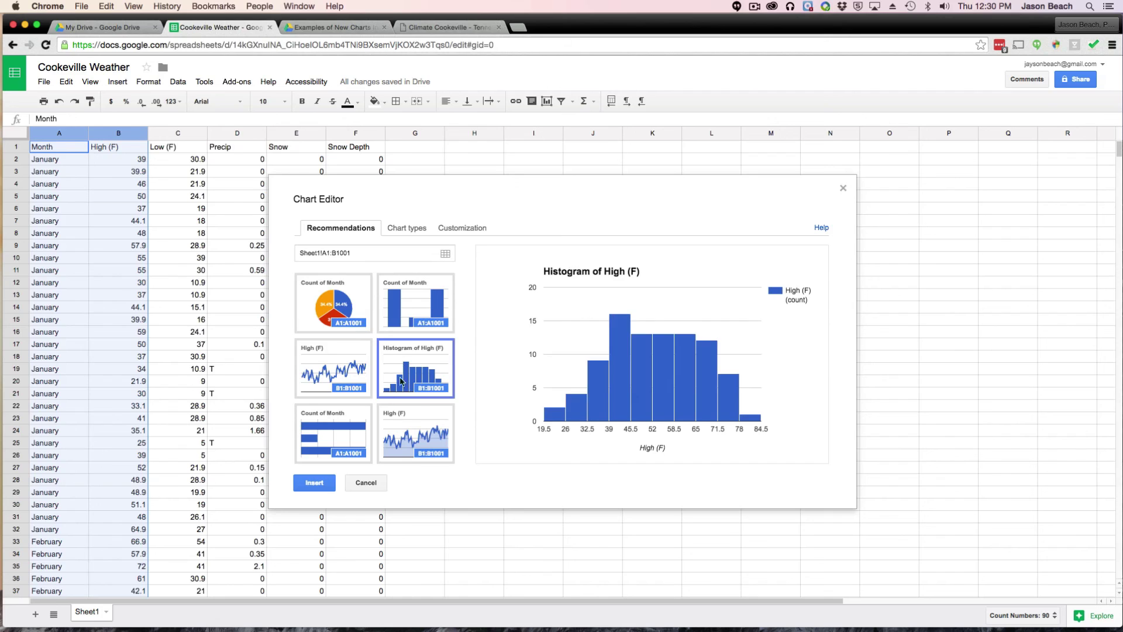
click(310, 484)
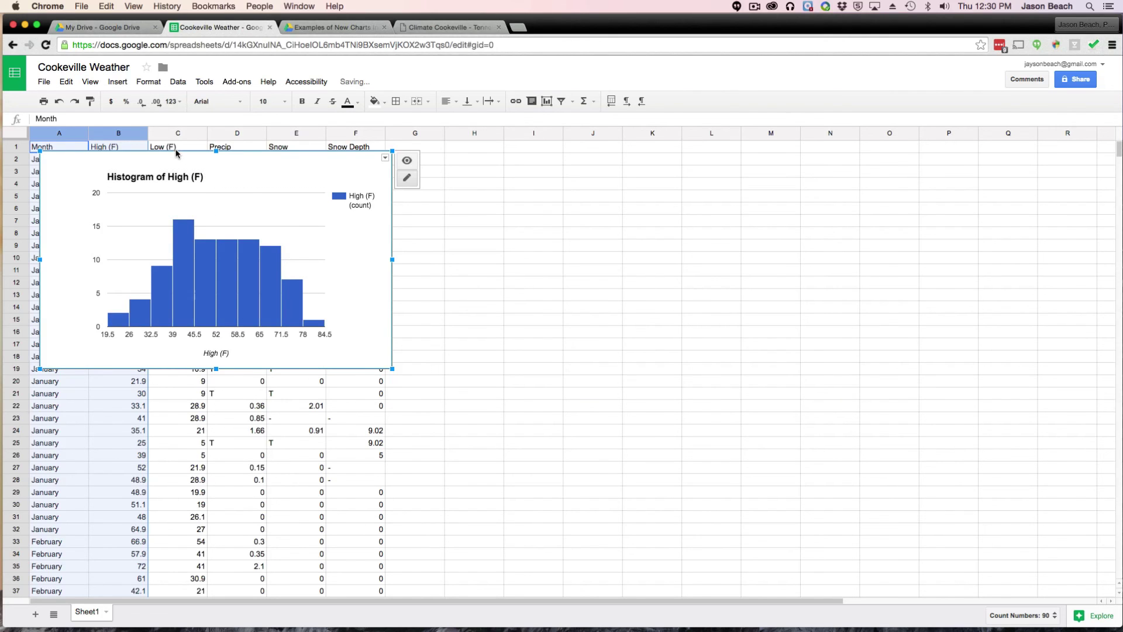
drag(176, 153, 620, 187)
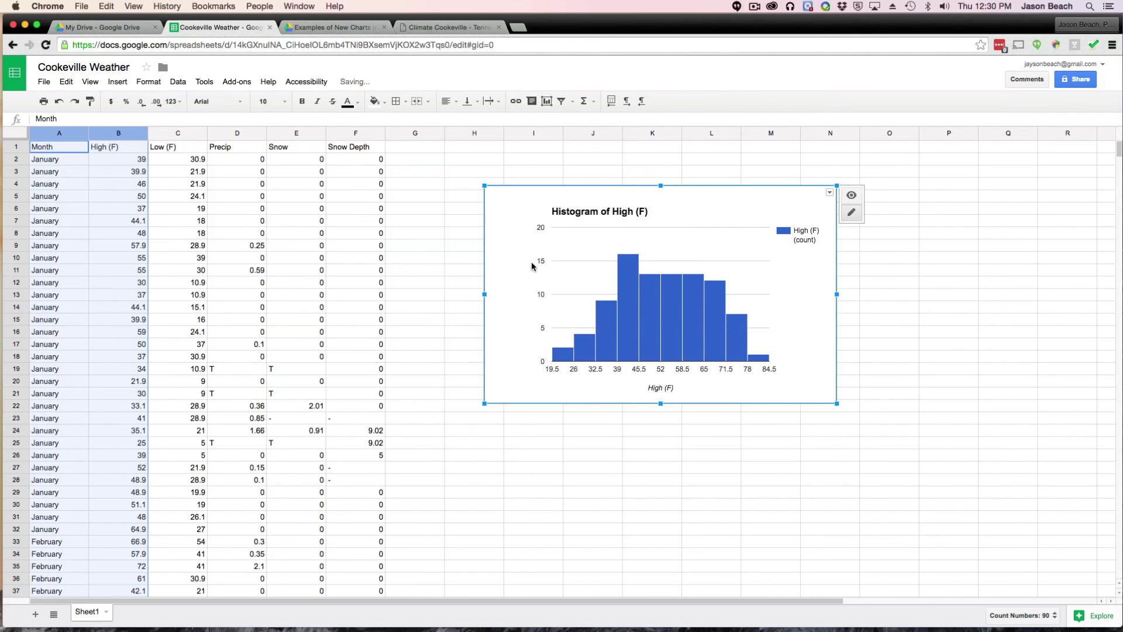
Undo the histogram's move and its insertion.
click(59, 102)
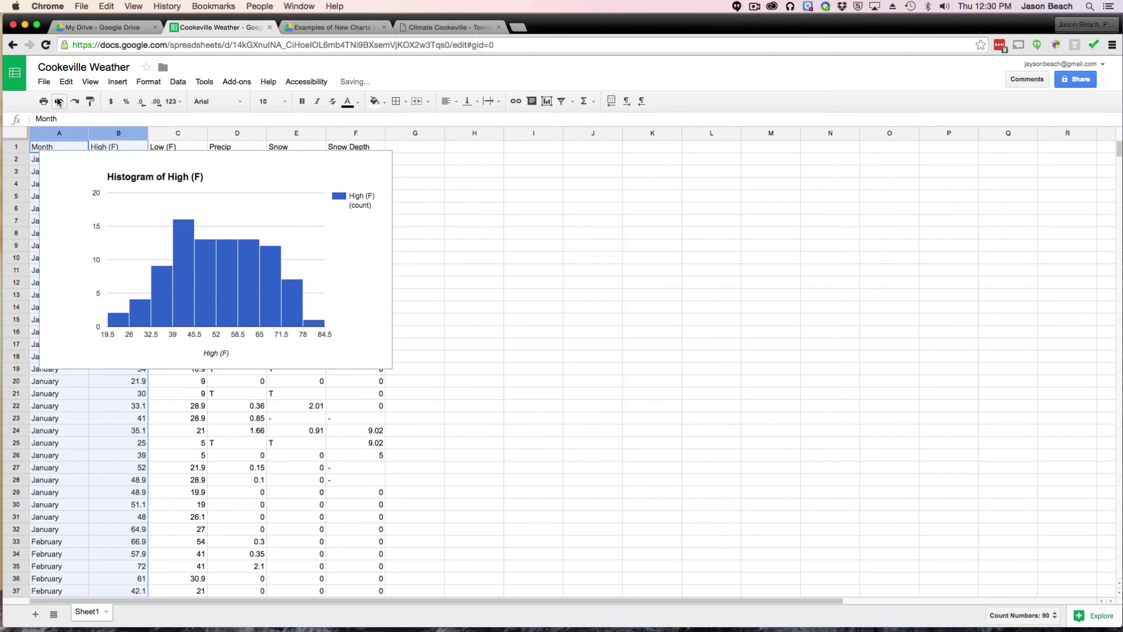
click(58, 101)
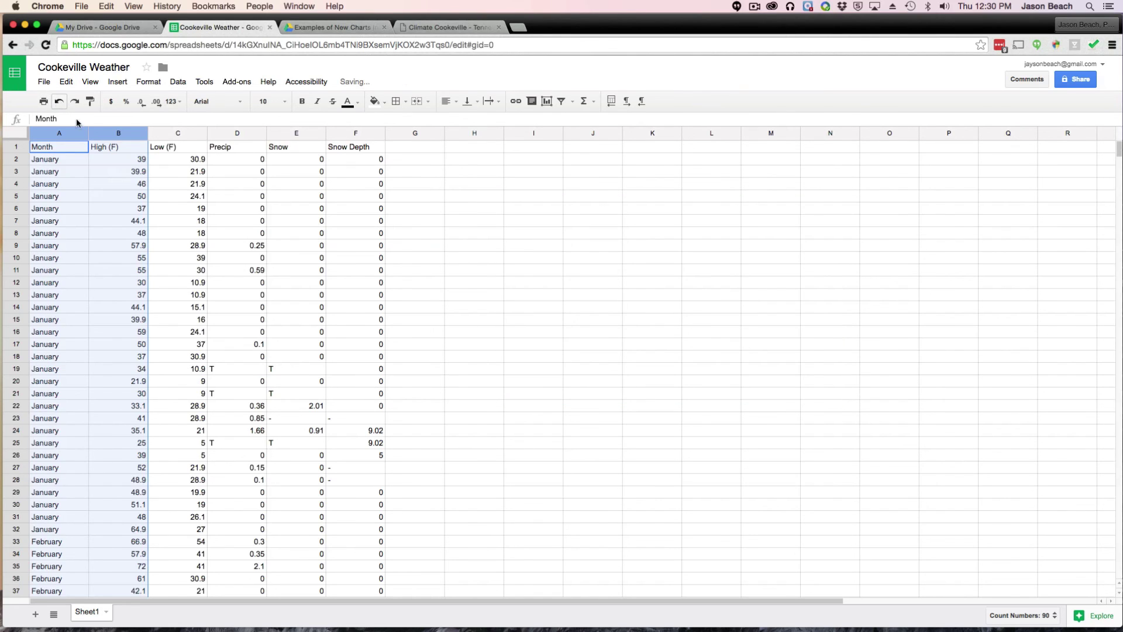
Insert the Histogram of High (F) suggested by Explore and place it on the empty cells beyond the Snow Depth column.
click(1079, 619)
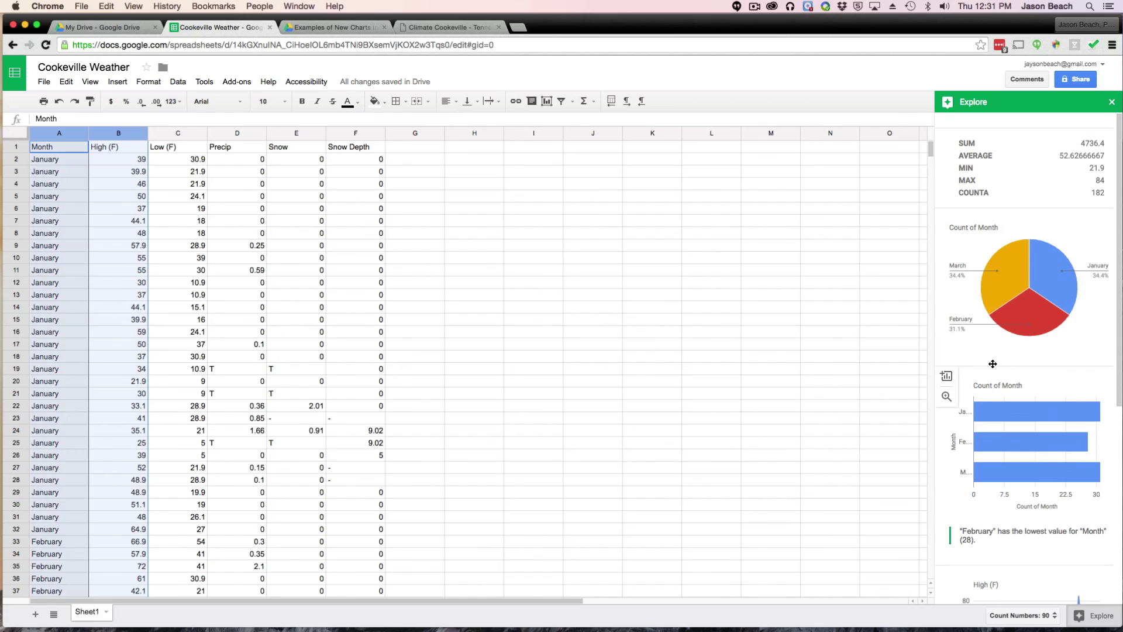
scroll(991, 367, down, 5)
scroll(994, 410, down, 3)
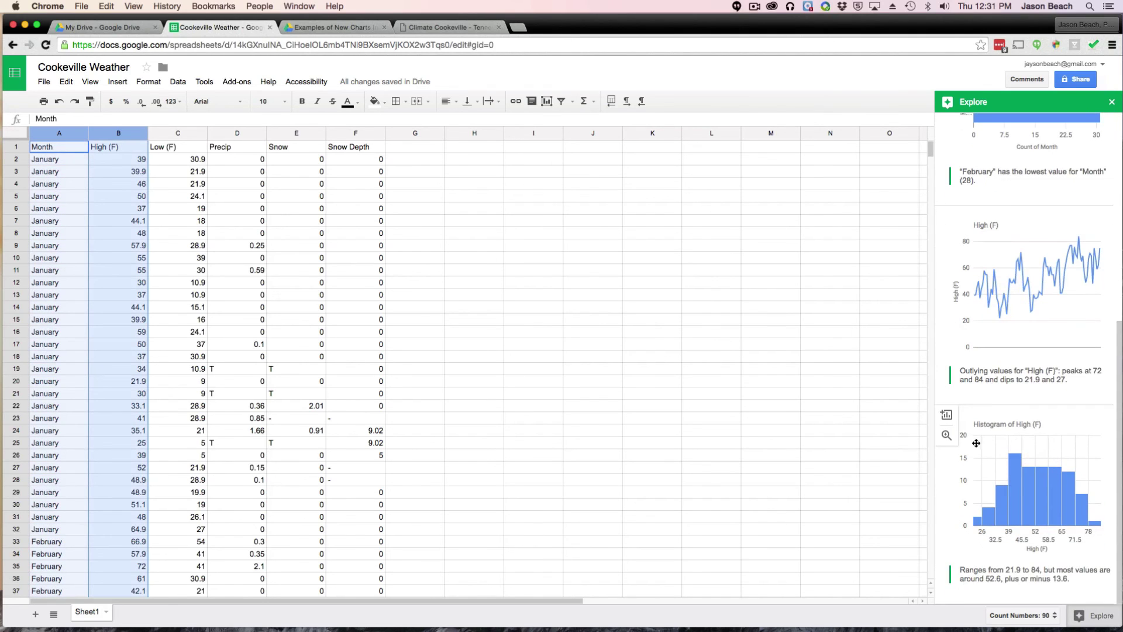
click(946, 414)
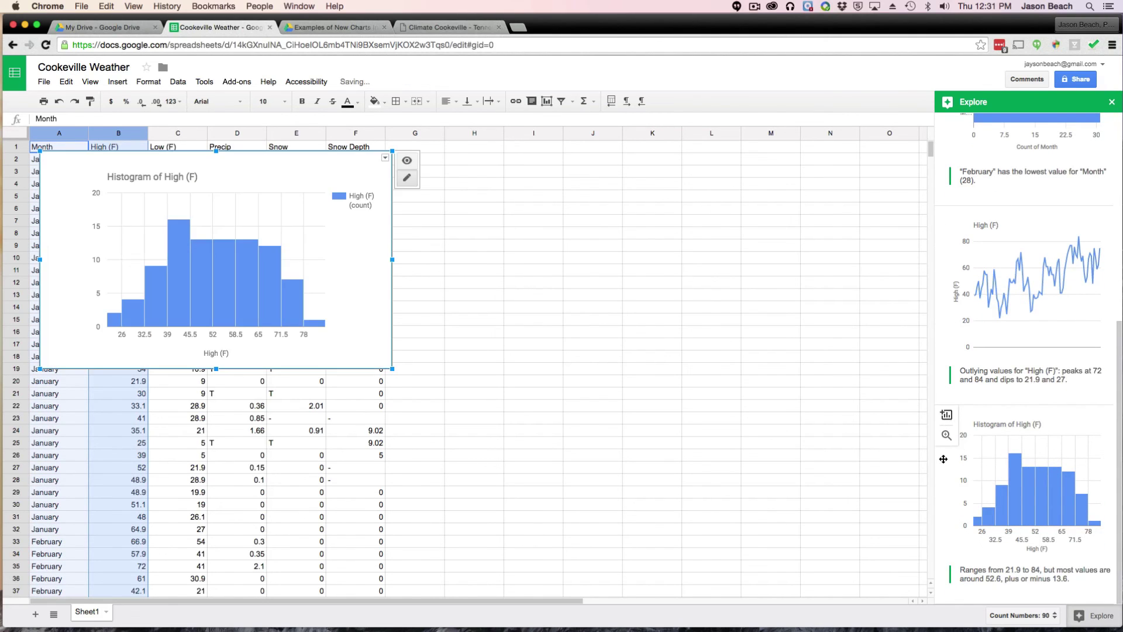
drag(191, 162, 565, 201)
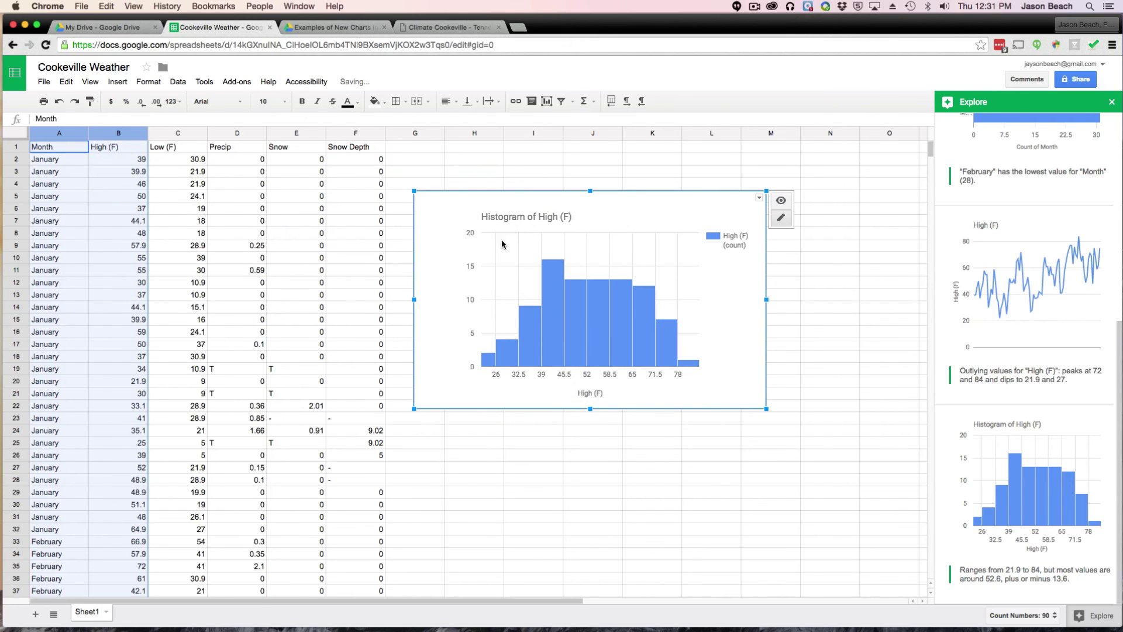
drag(496, 210, 628, 198)
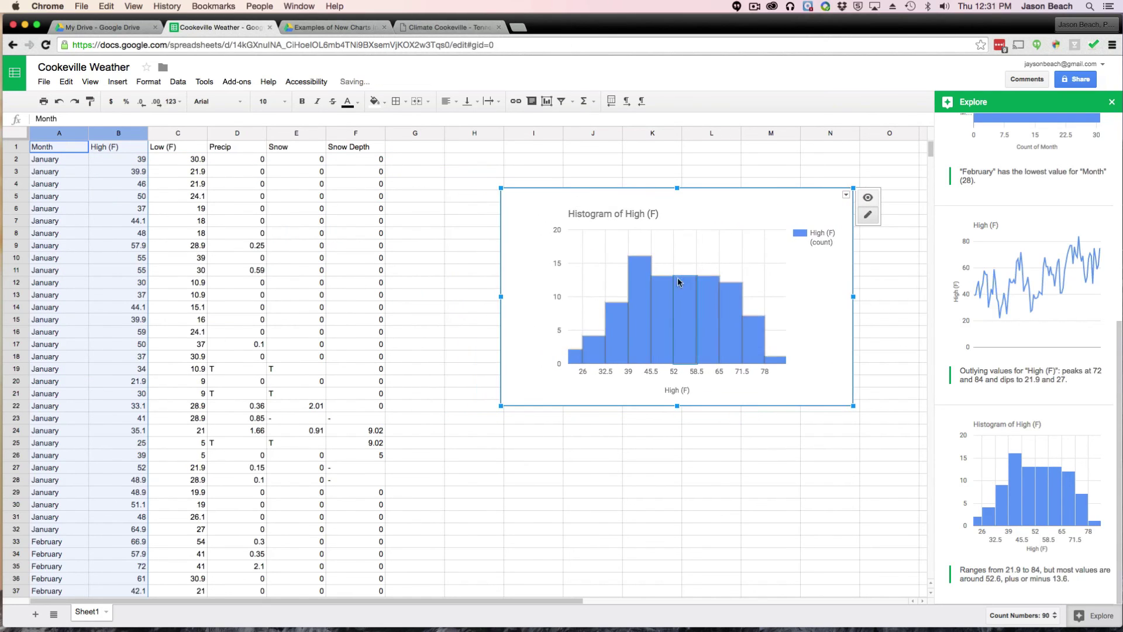